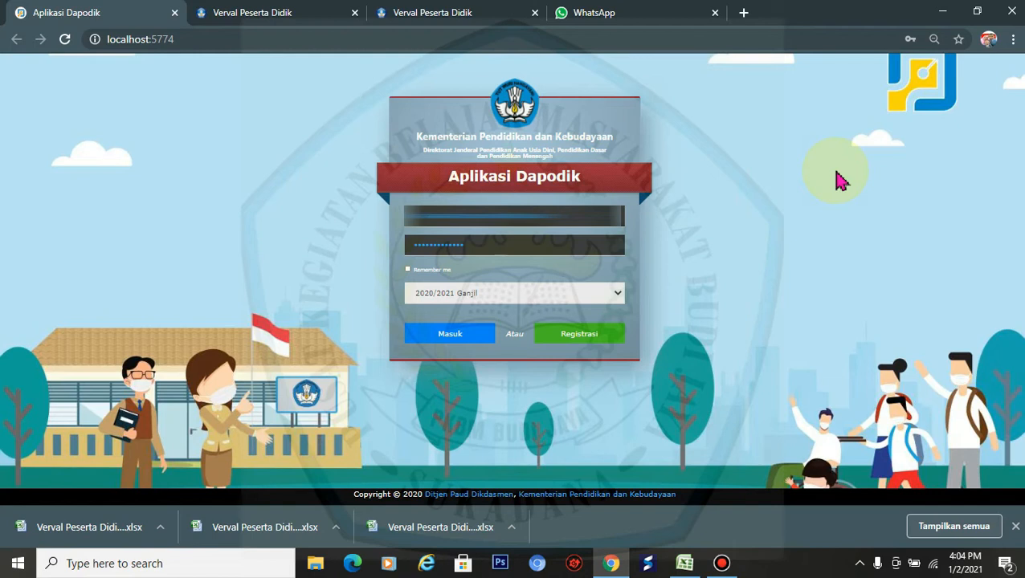
- Review the student's Quality Control record in the Verval Peserta Didik profile, including the duplicate NISN entries
left_click(450, 11)
scroll(803, 305, "down", 1)
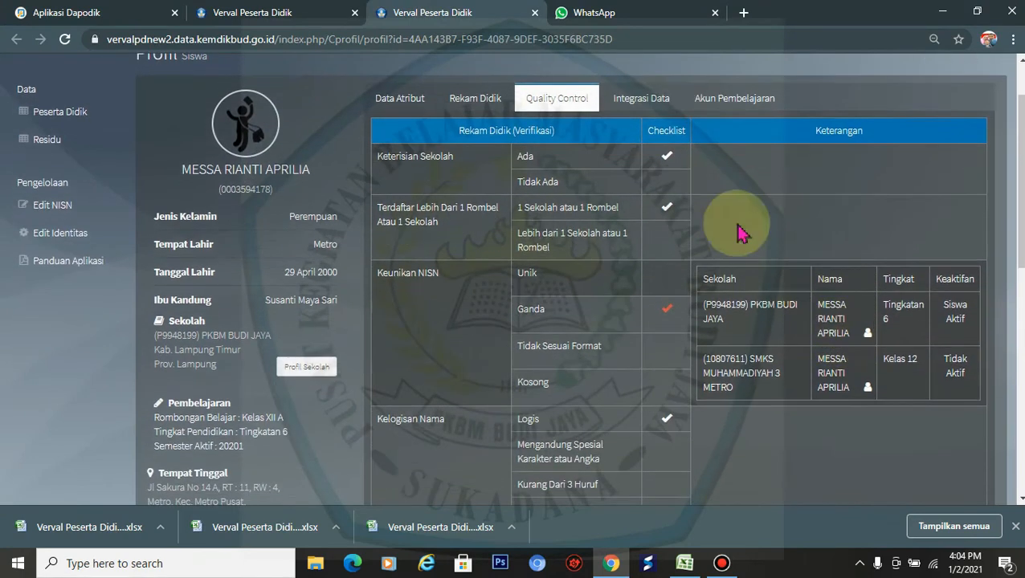
scroll(720, 271, "up", 1)
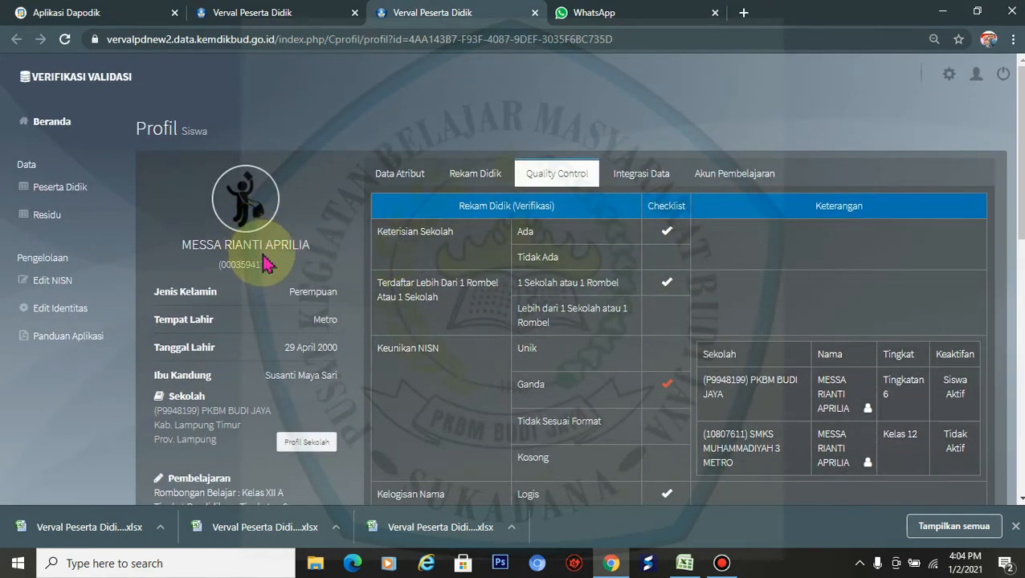
scroll(795, 386, "down", 1)
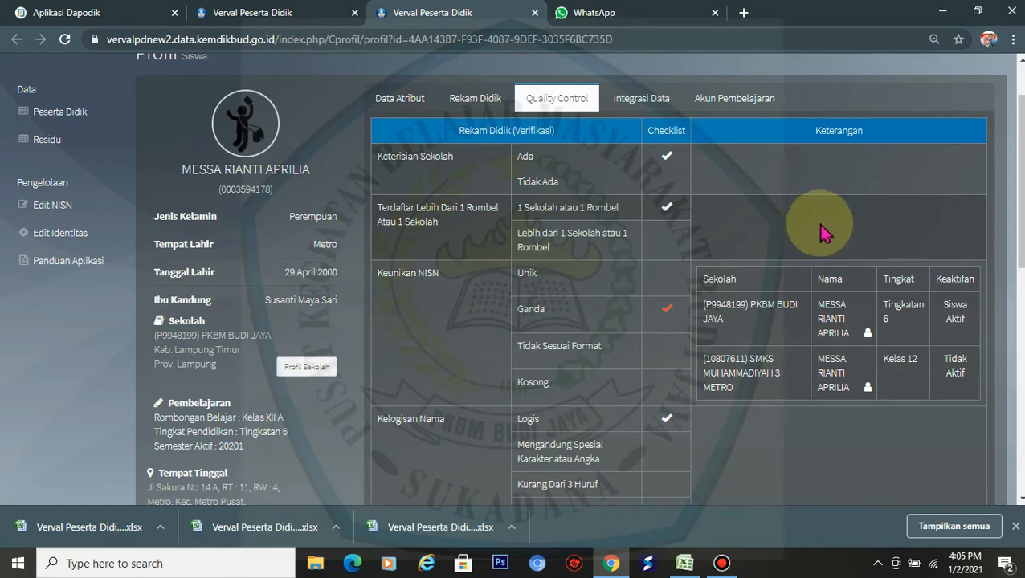
- Search Google for "sp datadik.kemdikbud", open the Dapodik site and go to its SSO login page
left_click(751, 14)
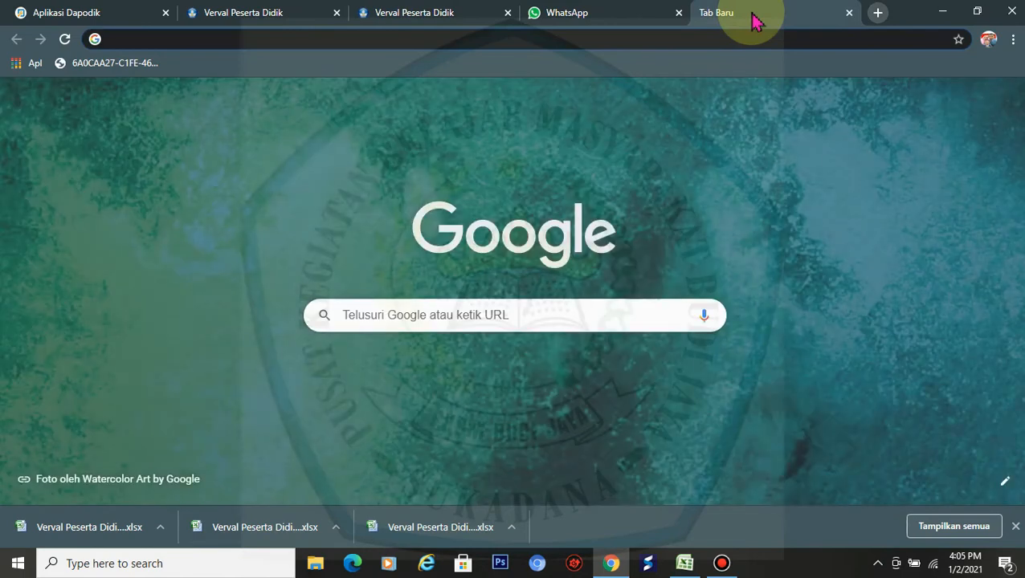
type("s")
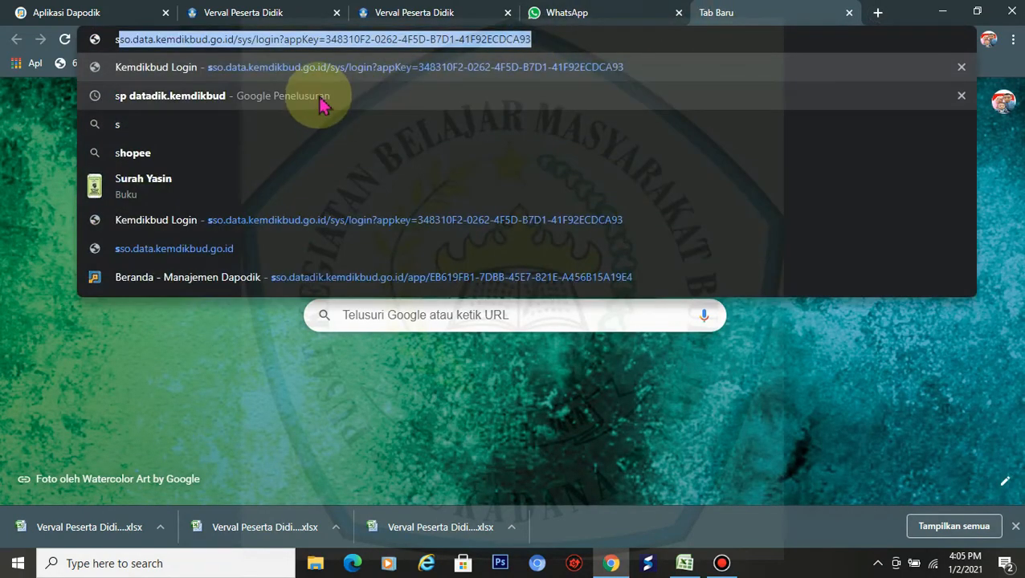
left_click(320, 101)
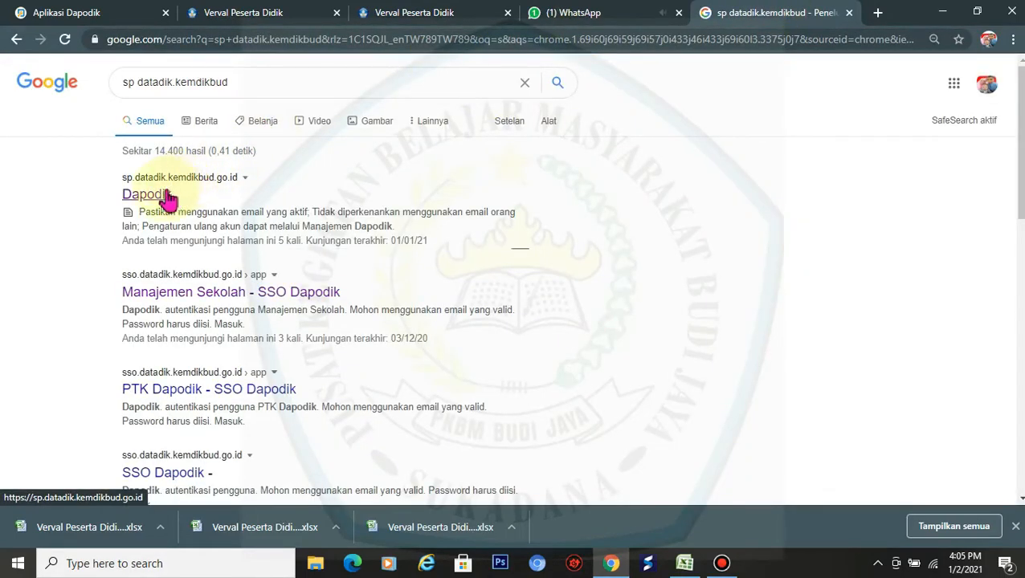
left_click(169, 196)
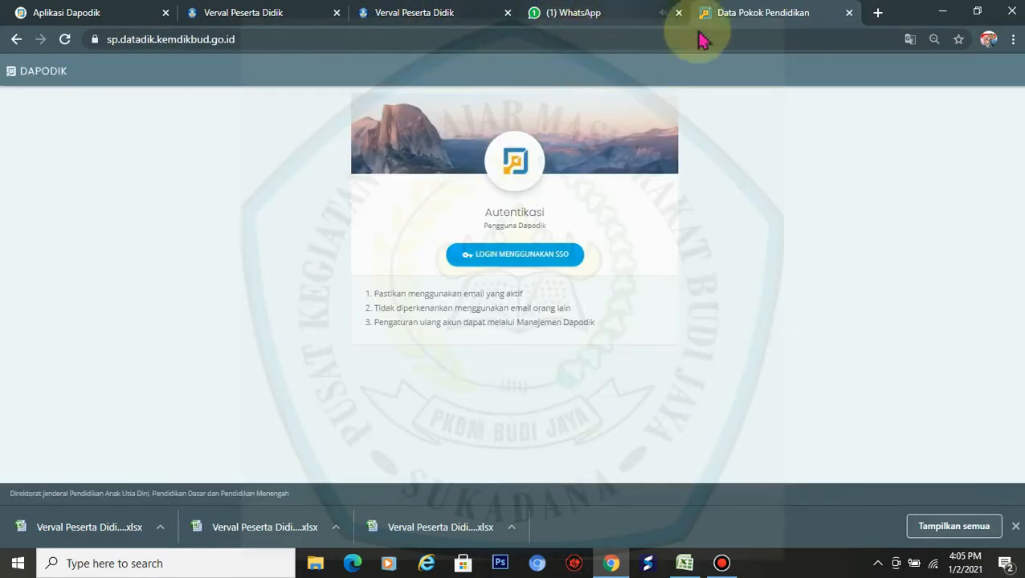
left_click(519, 255)
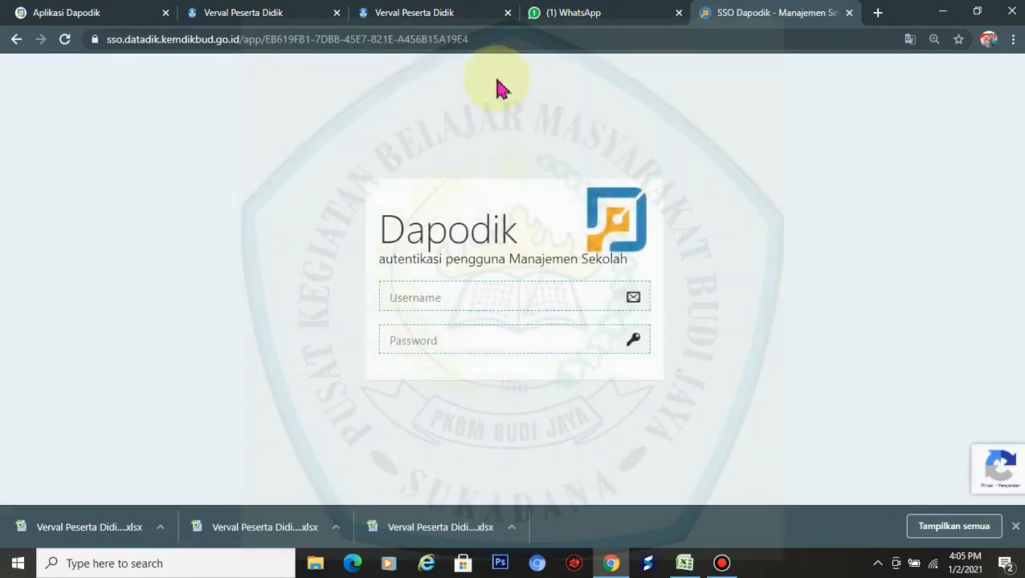
- Log in to Dapodik Manajemen Sekolah with the saved username and the account password
left_click(491, 281)
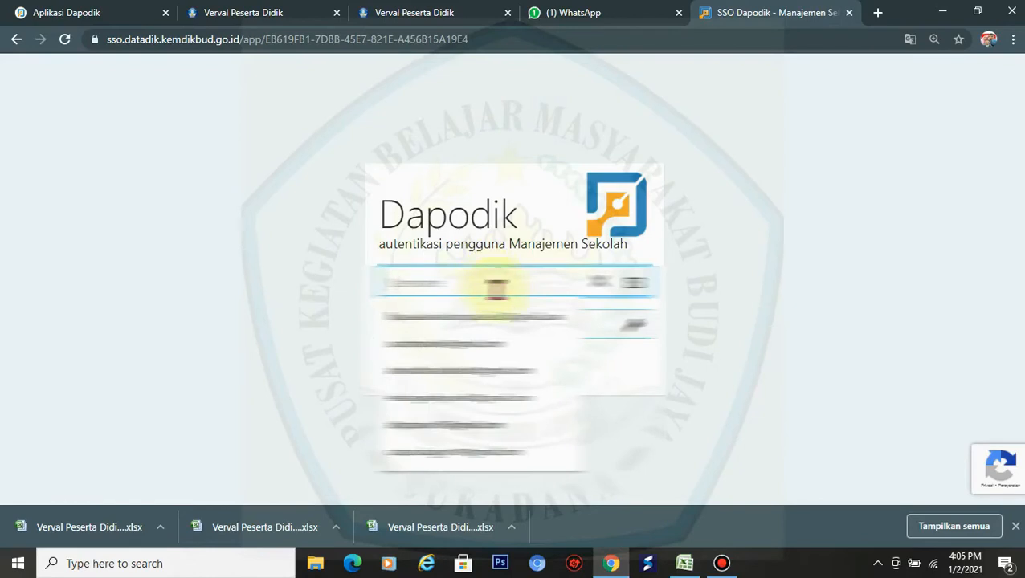
left_click(508, 320)
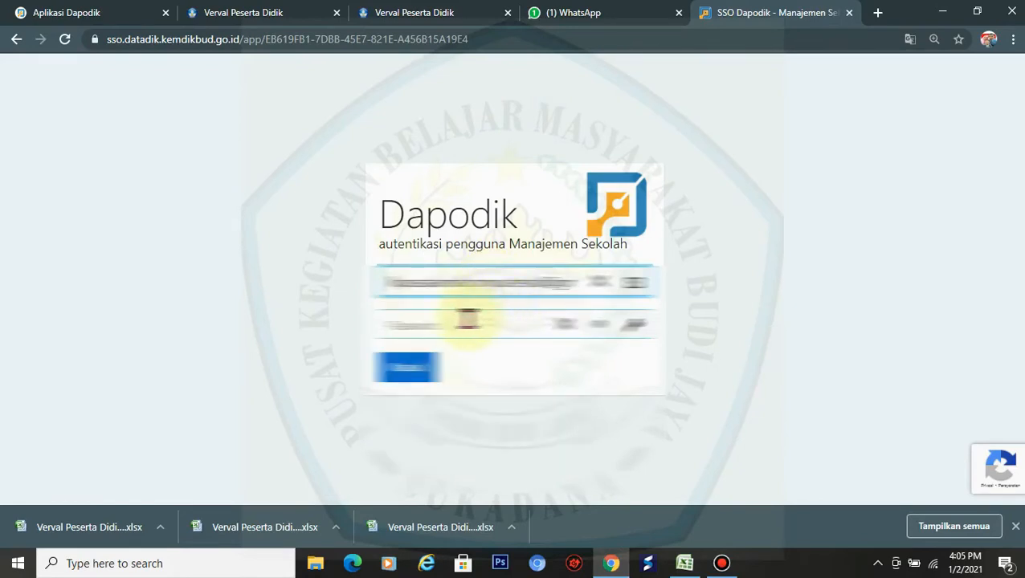
left_click(467, 321)
type("•")
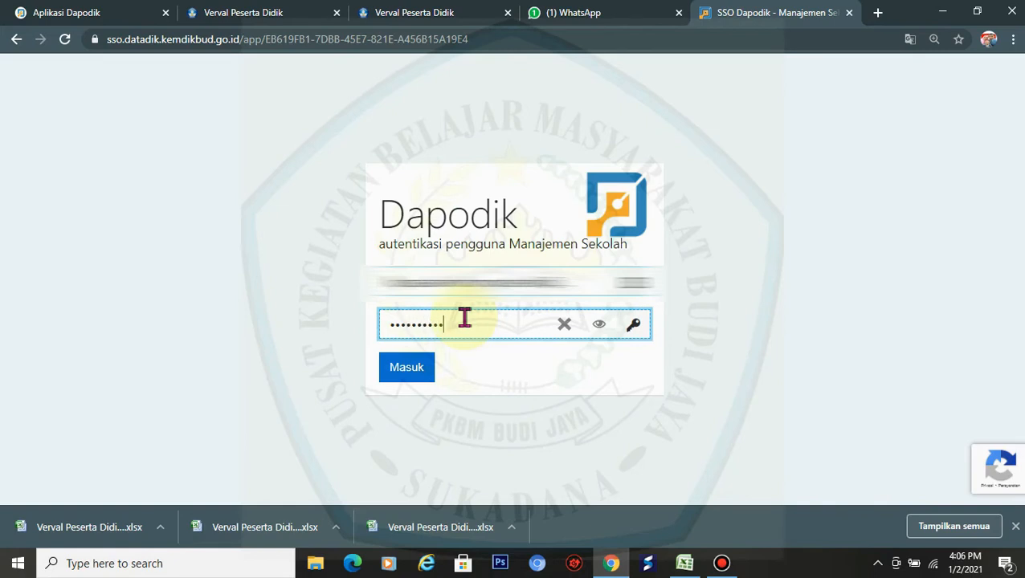
left_click(423, 376)
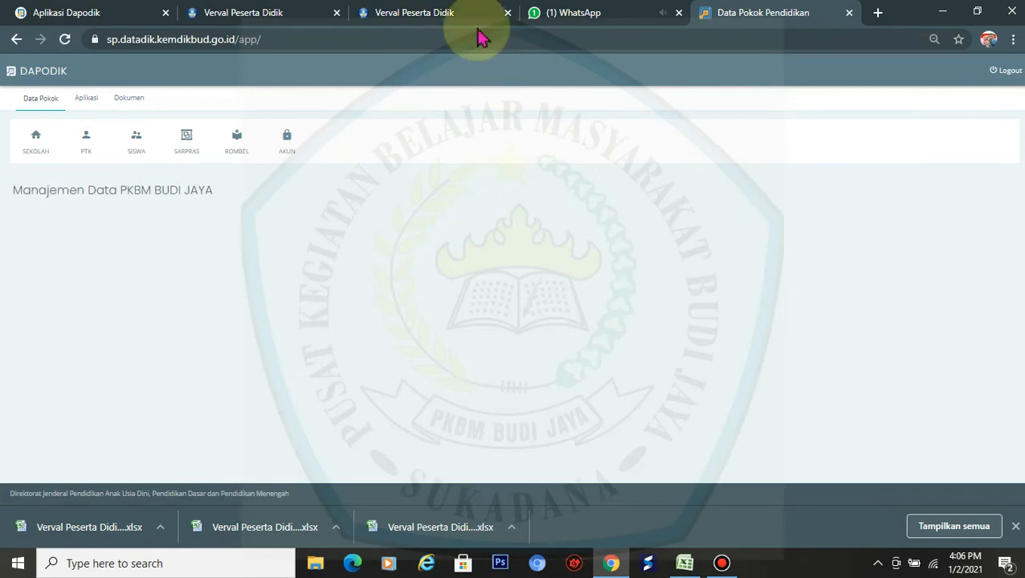
- View the local Aplikasi Dapodik login page, close the WhatsApp page and return to Manajemen Dapodik
left_click(84, 14)
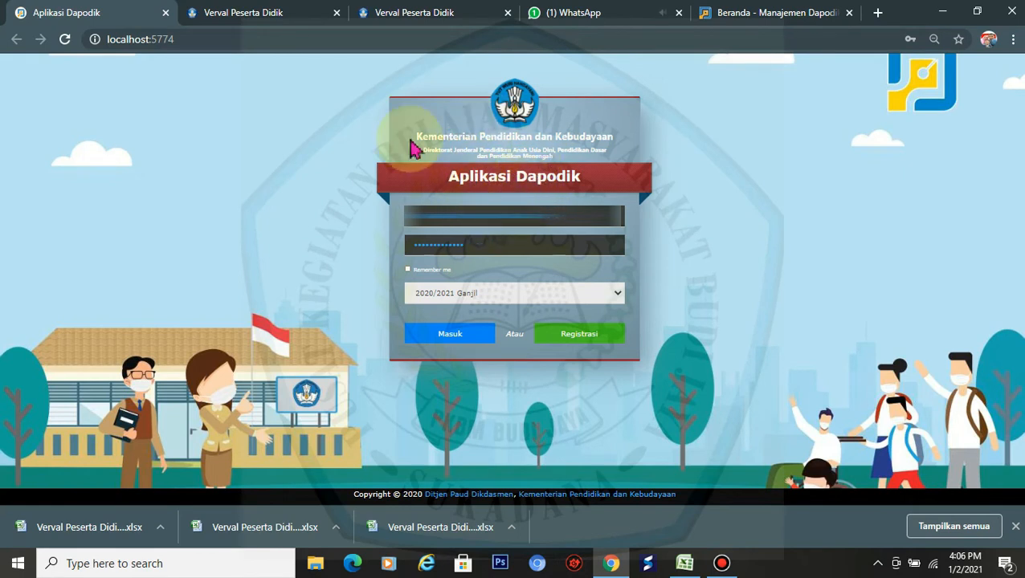
left_click(679, 14)
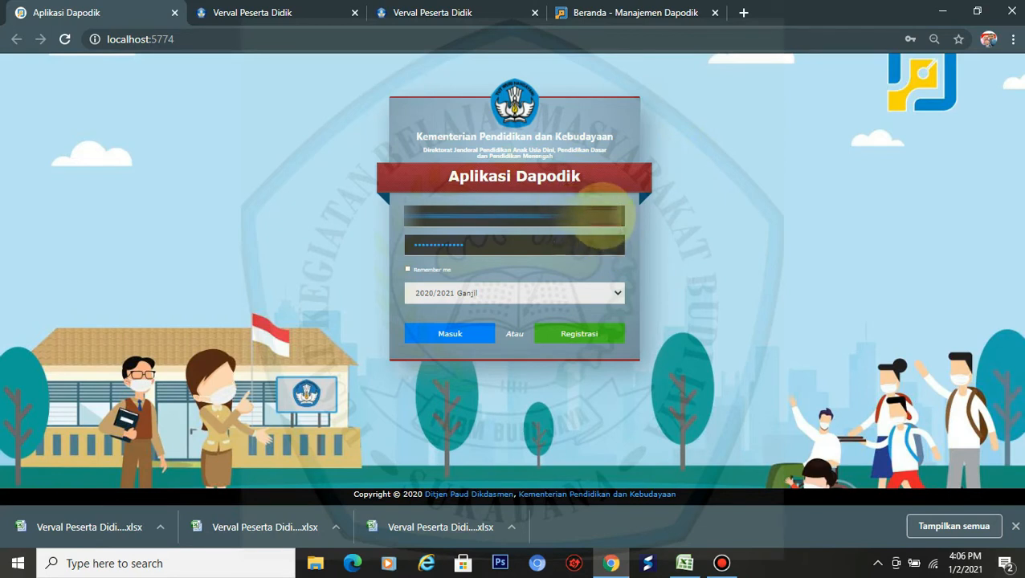
left_click(636, 12)
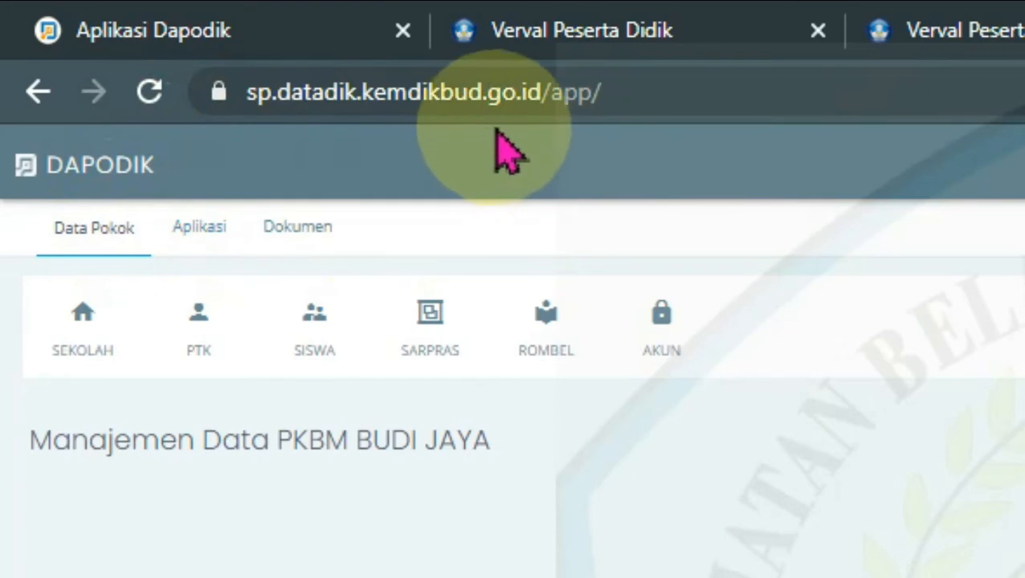
- Open the Mutasi application for incoming student transfers and review its origin school form
left_click(211, 237)
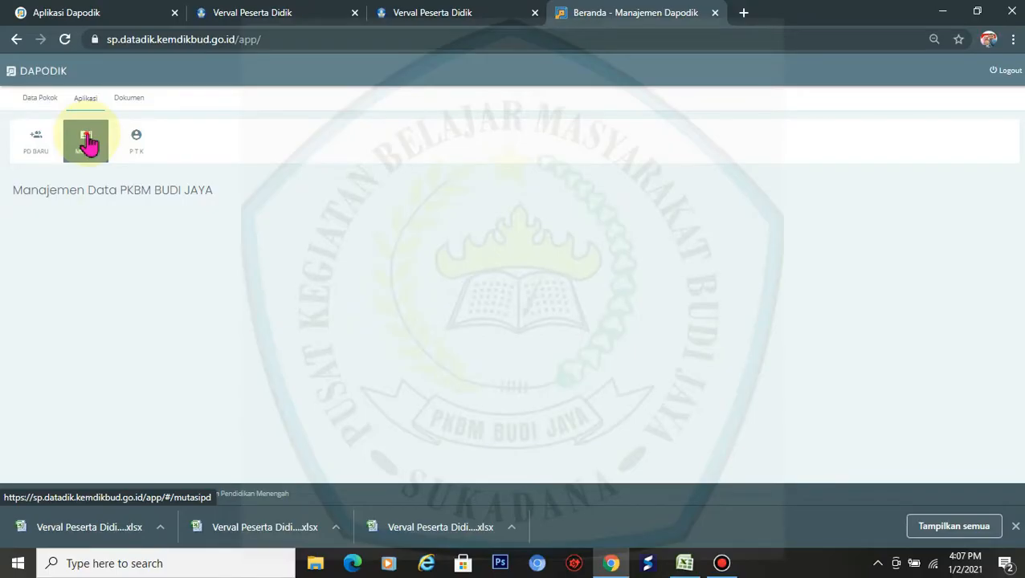
left_click(202, 321)
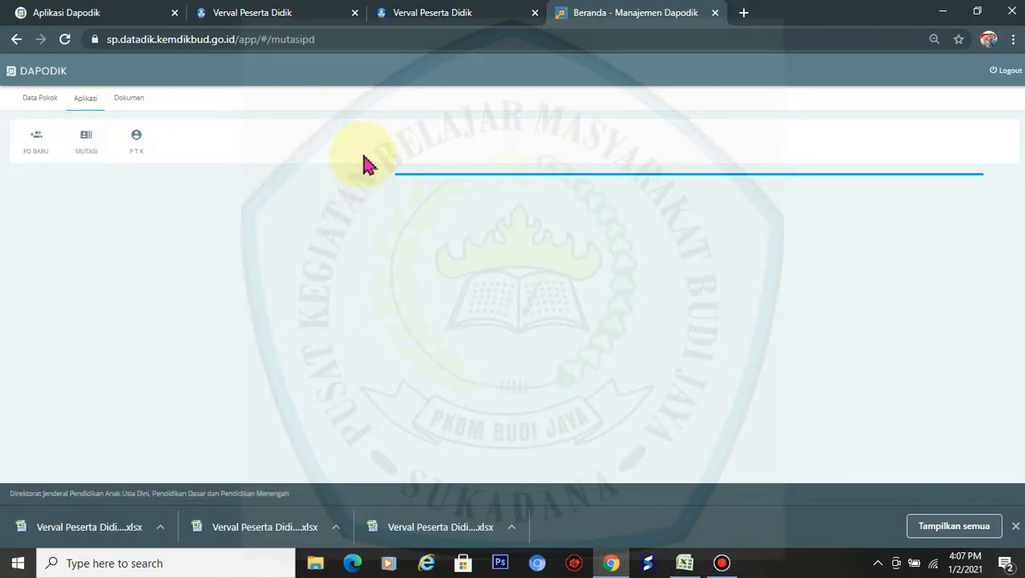
scroll(681, 225, "down", 1)
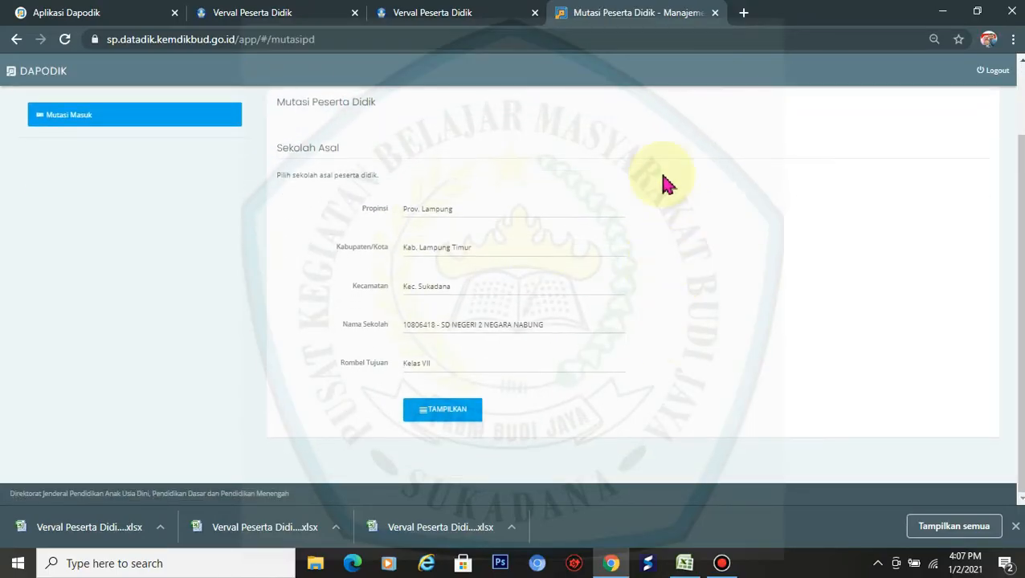
scroll(582, 301, "up", 1)
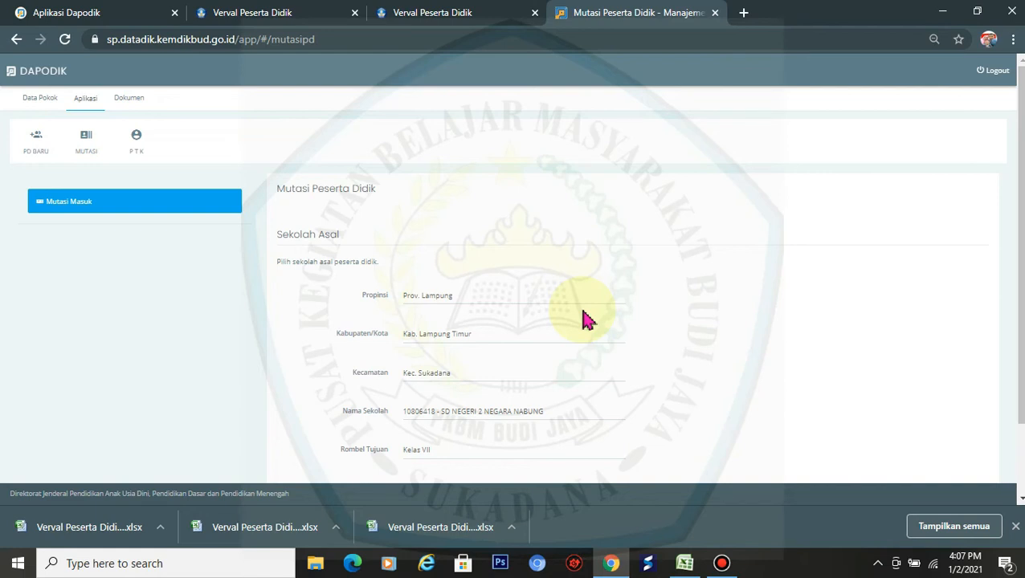
scroll(588, 280, "down", 2)
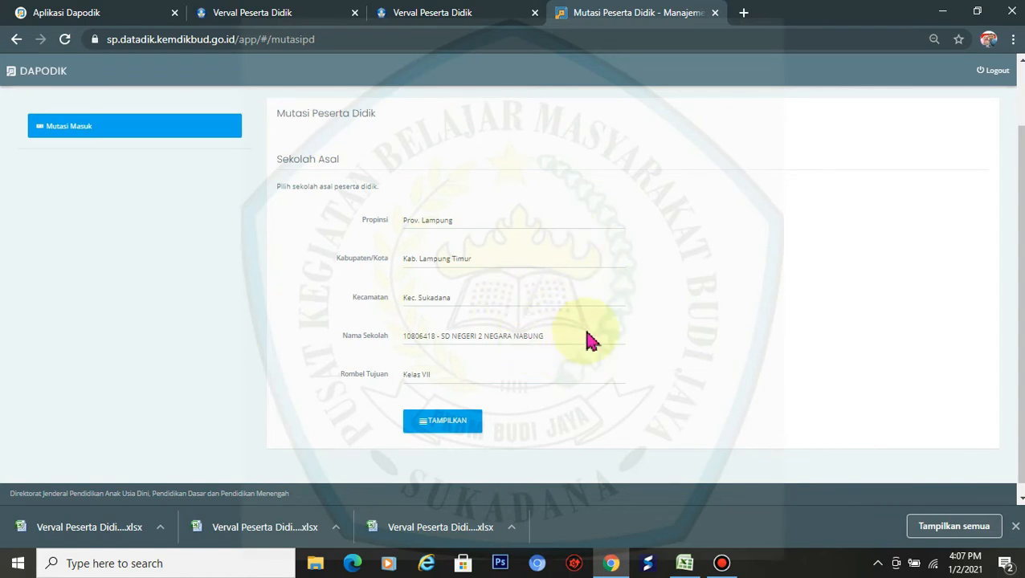
scroll(589, 341, "down", 1)
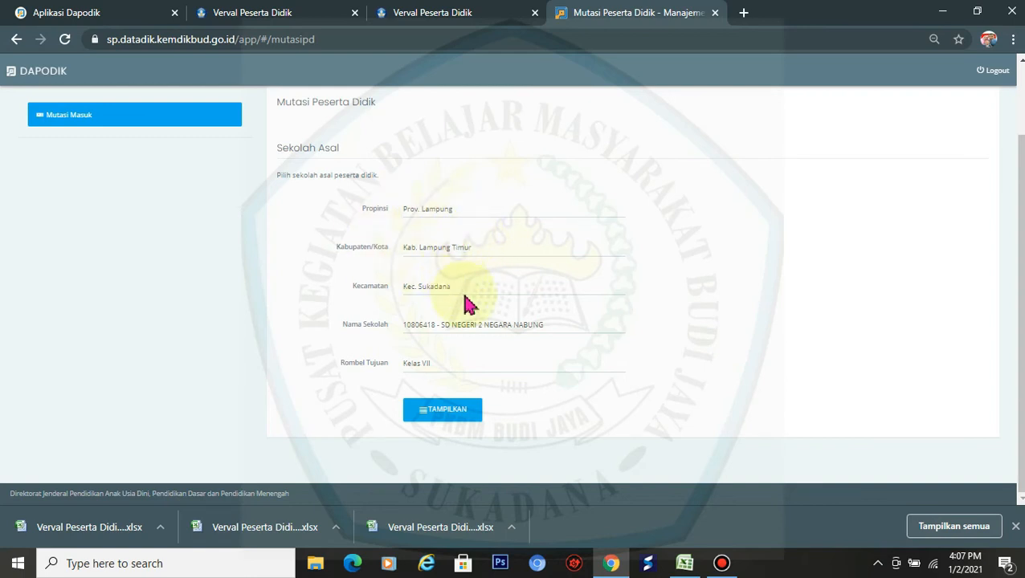
- Set the origin school to SMKS ISLAM ROUDLOTUL FALAH and display its list of departed students
left_click(516, 336)
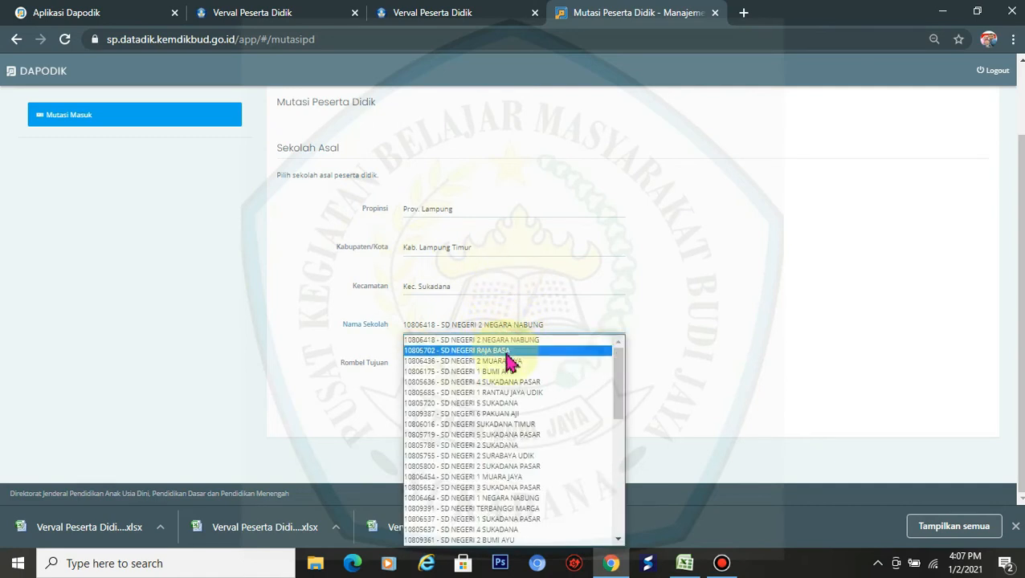
scroll(538, 488, "down", 5)
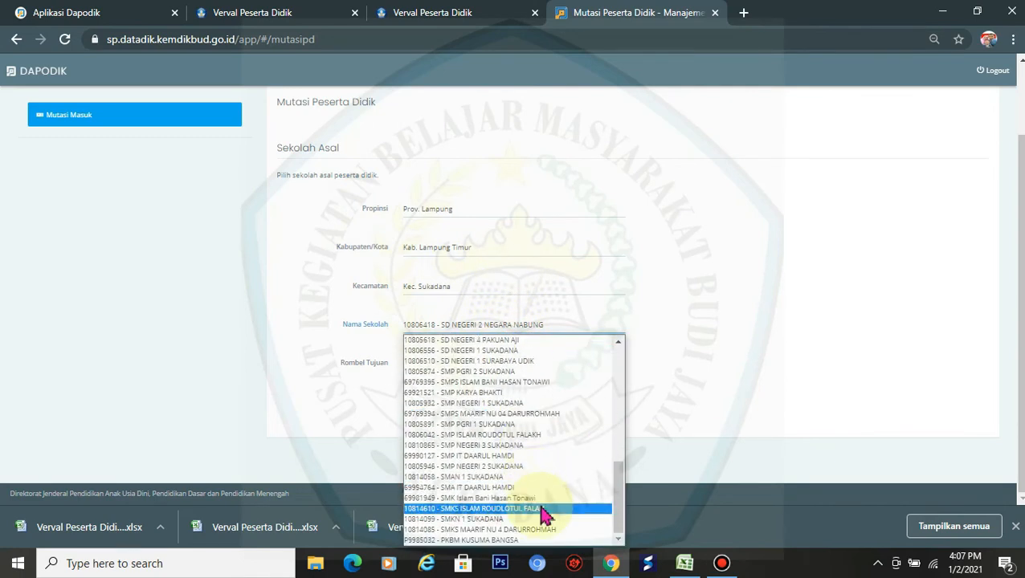
left_click(536, 508)
left_click(463, 414)
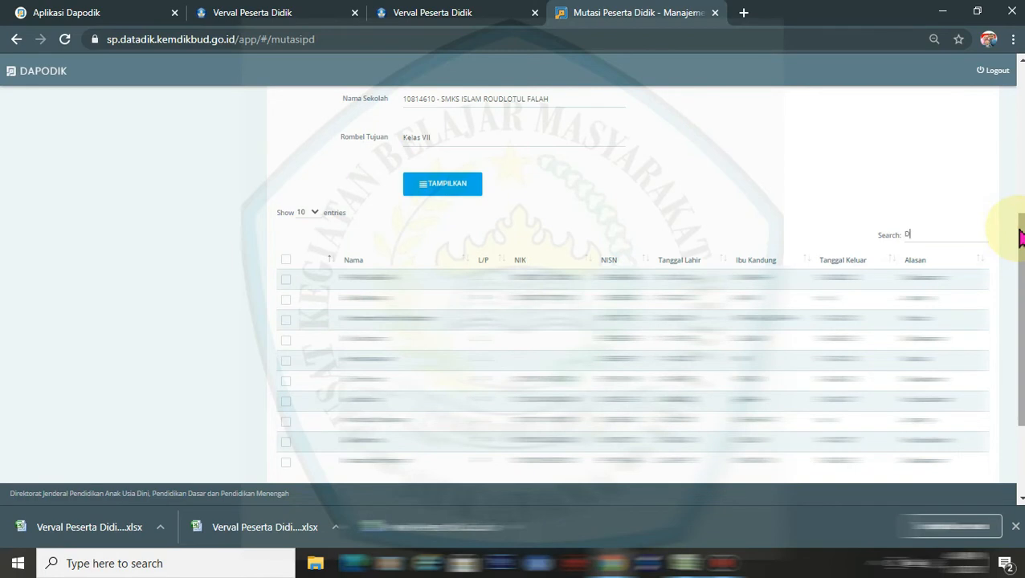
- Filter the list by the student's first name and tick the second matching student, checking the Rombel Tujuan class options
type("IKA")
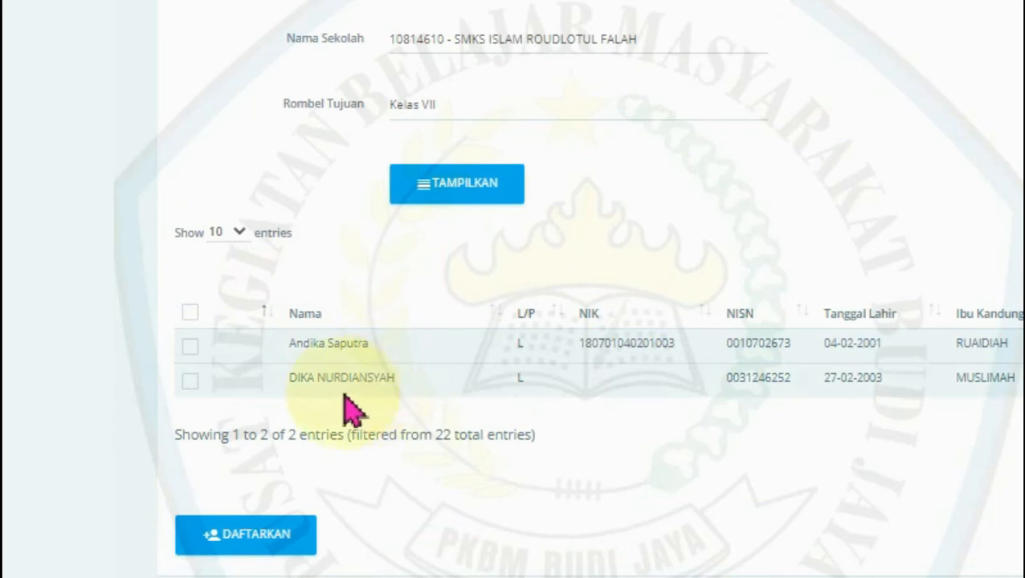
left_click(190, 380)
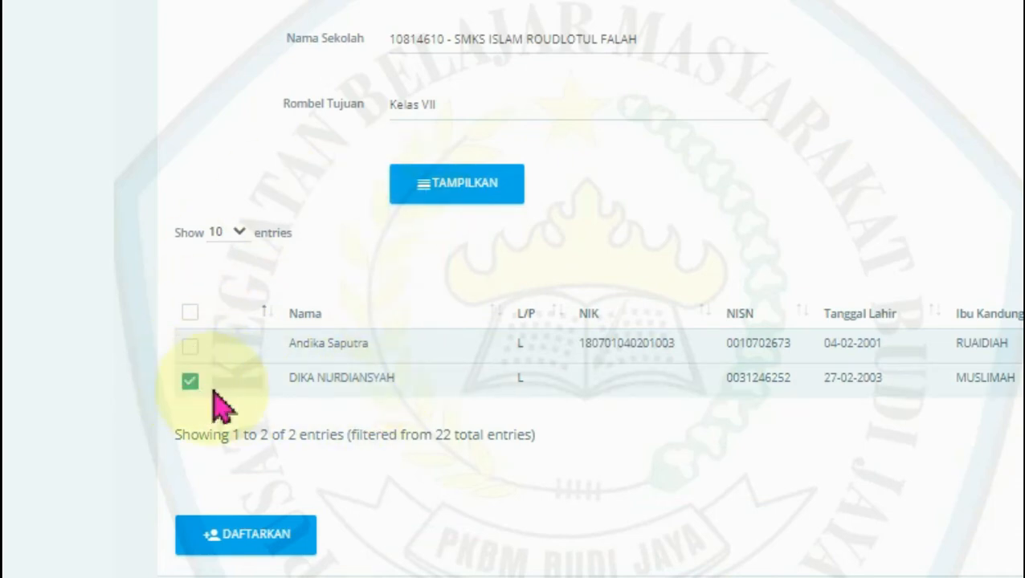
left_click(516, 102)
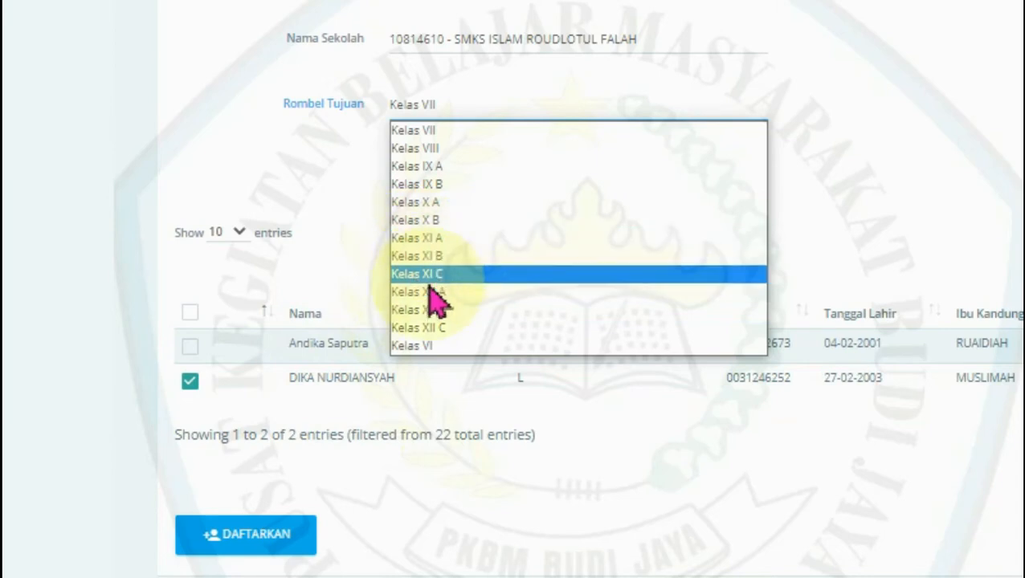
left_click(188, 194)
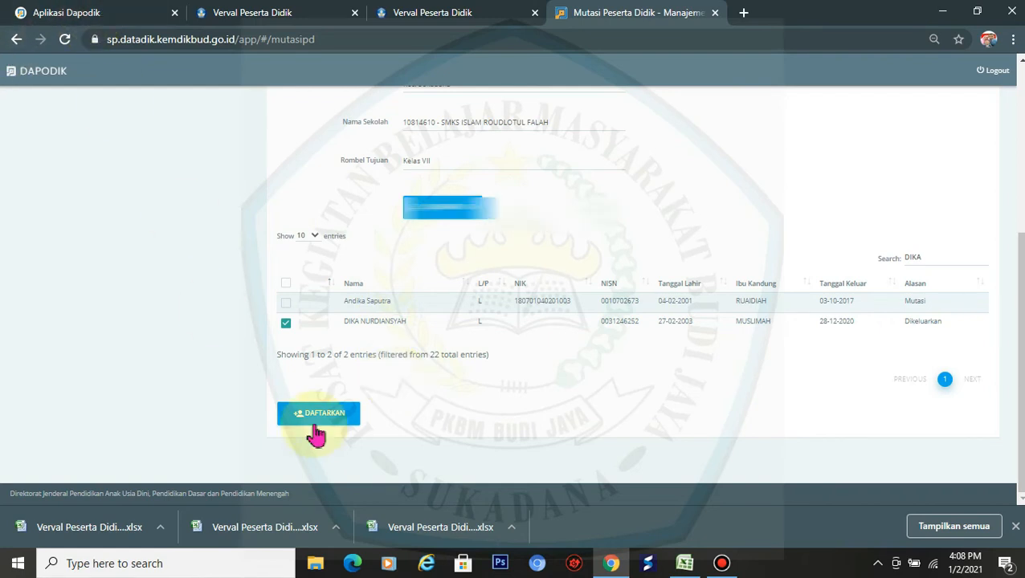
- Log in to the local Aplikasi Dapodik with the prefilled credentials, using the Operator Sekolah role for PKBM BUDI JAYA
left_click(92, 12)
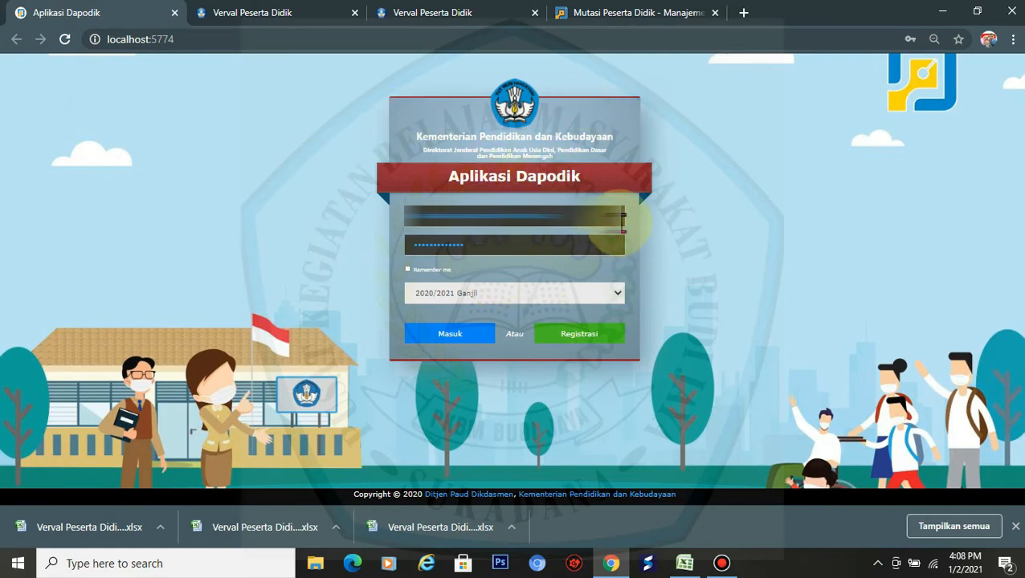
left_click(469, 339)
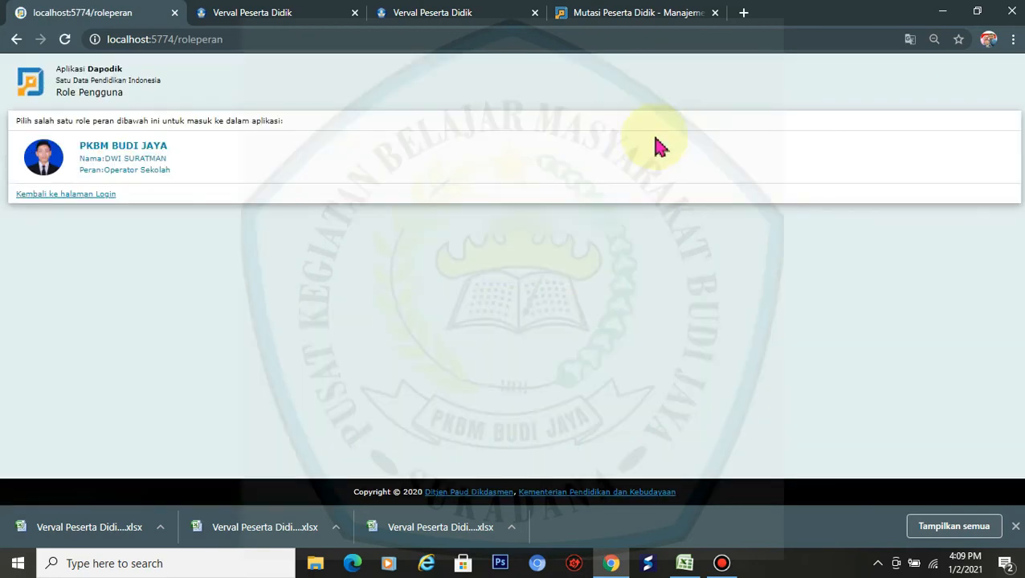
left_click(145, 160)
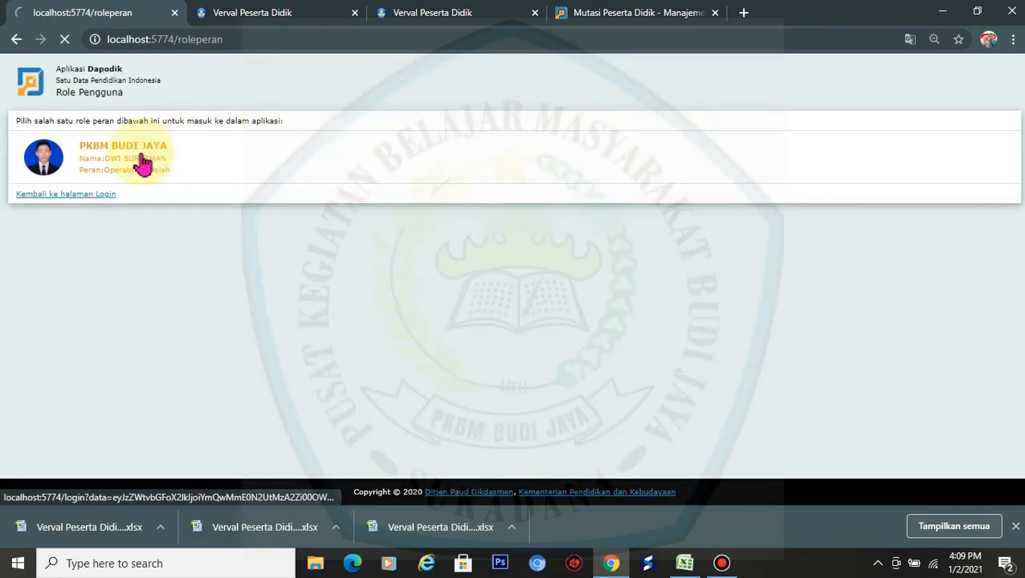
left_click(695, 13)
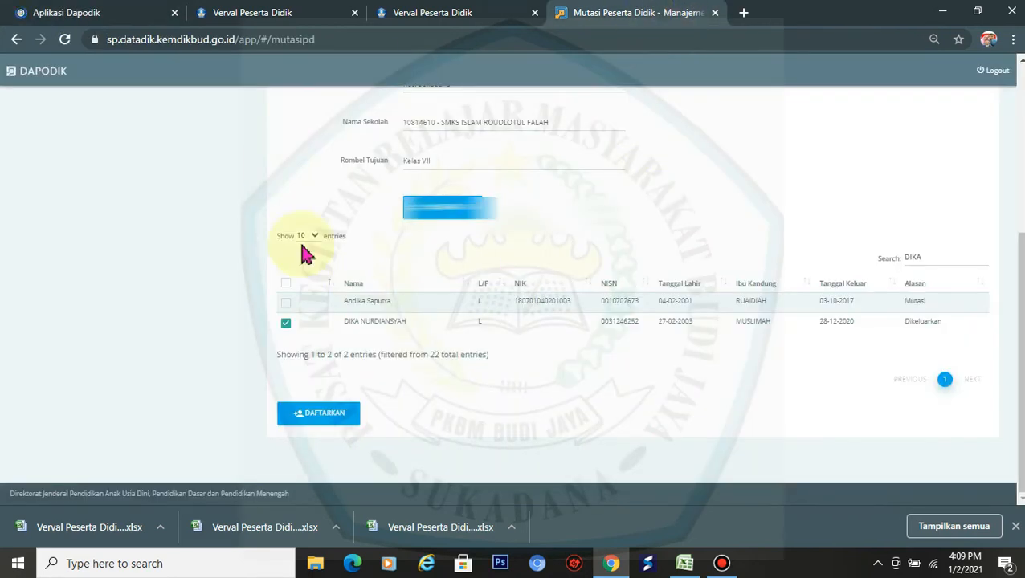
left_click(103, 12)
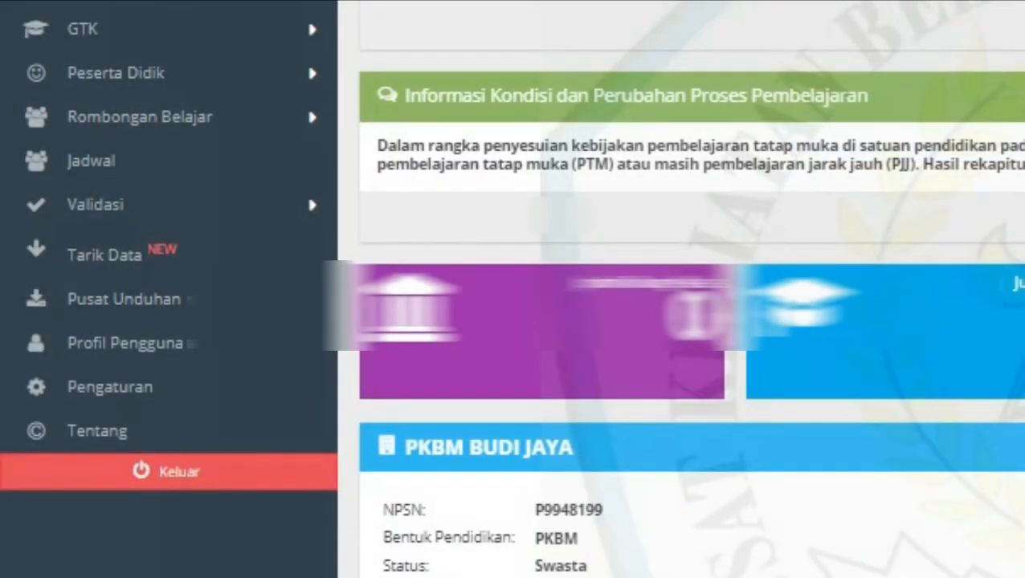
- Run Validasi Lokal for PKBM BUDI JAYA, including the Pembelajaran, Nilai and Referensi checks
scroll(160, 289, "up", 2)
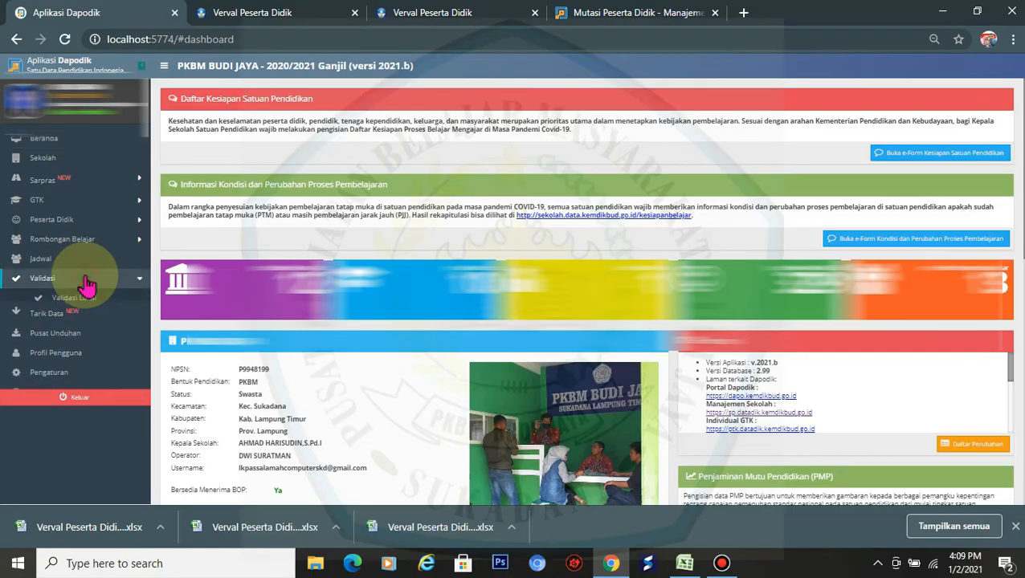
left_click(56, 309)
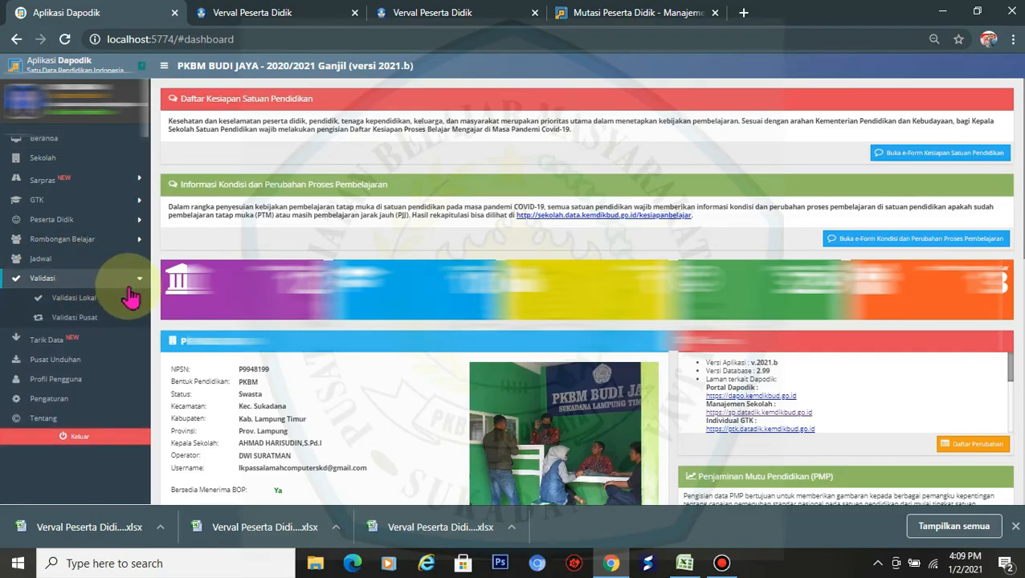
left_click(131, 304)
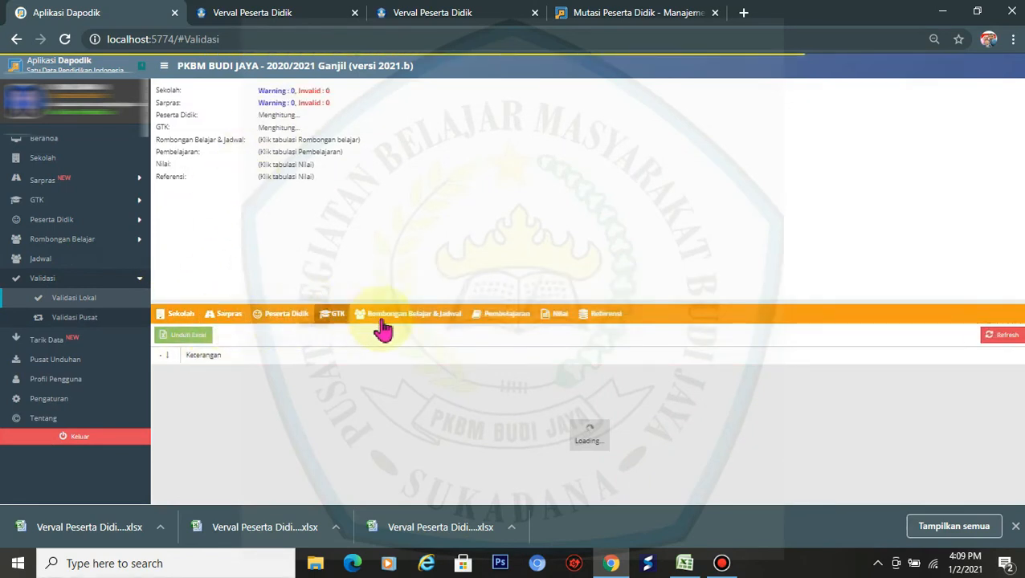
left_click(476, 314)
left_click(560, 315)
left_click(603, 315)
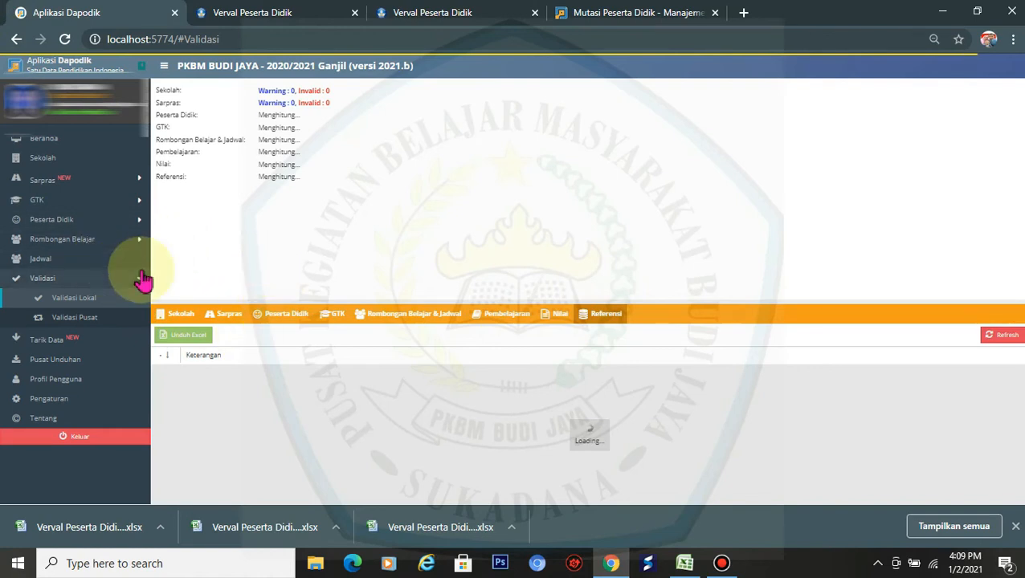
- Switch to Manajemen Dapodik and review the origin school fields and ticked student in the Mutasi Peserta Didik form
left_click(618, 12)
scroll(501, 223, "up", 4)
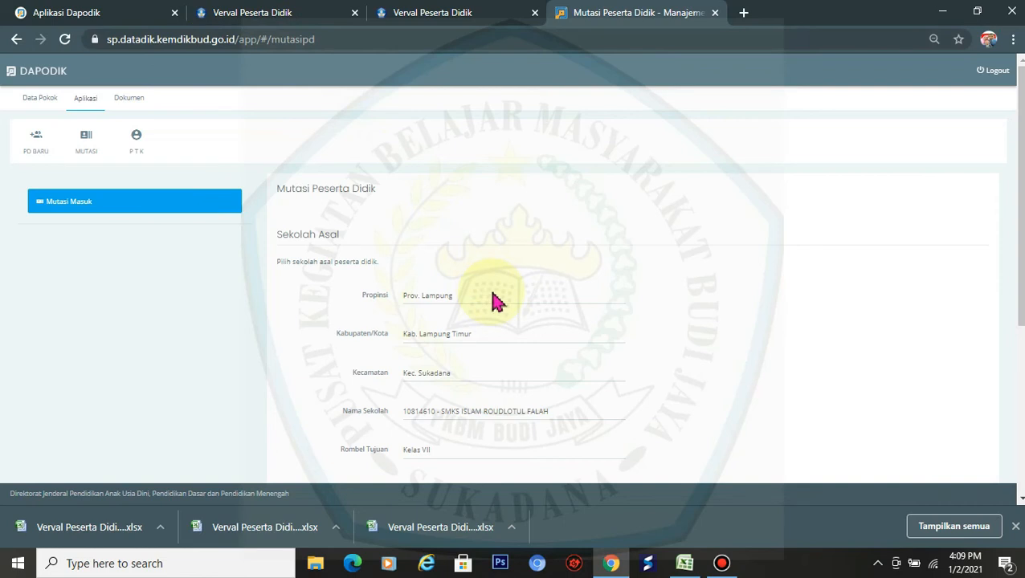
scroll(498, 307, "down", 2)
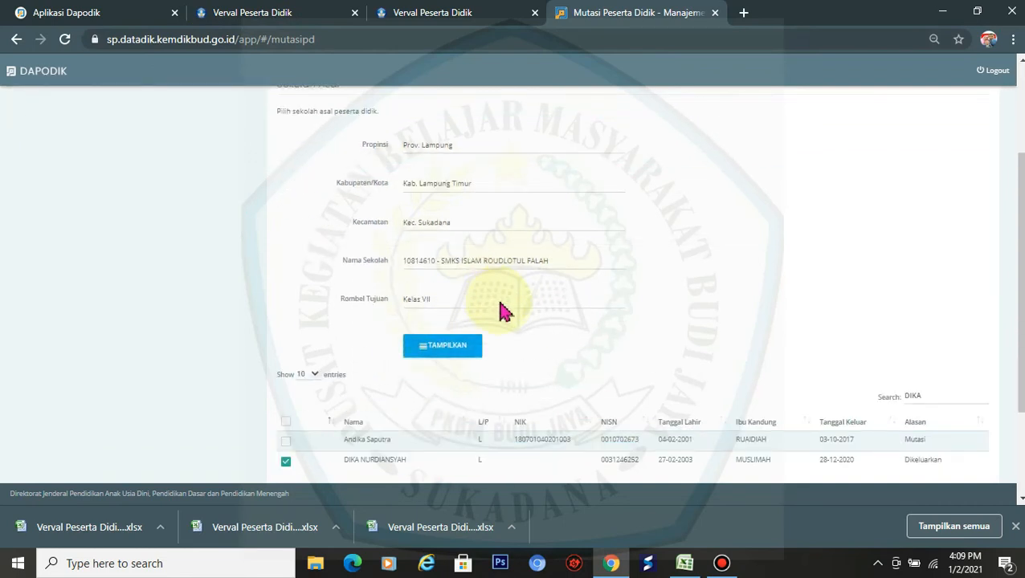
scroll(499, 311, "down", 1)
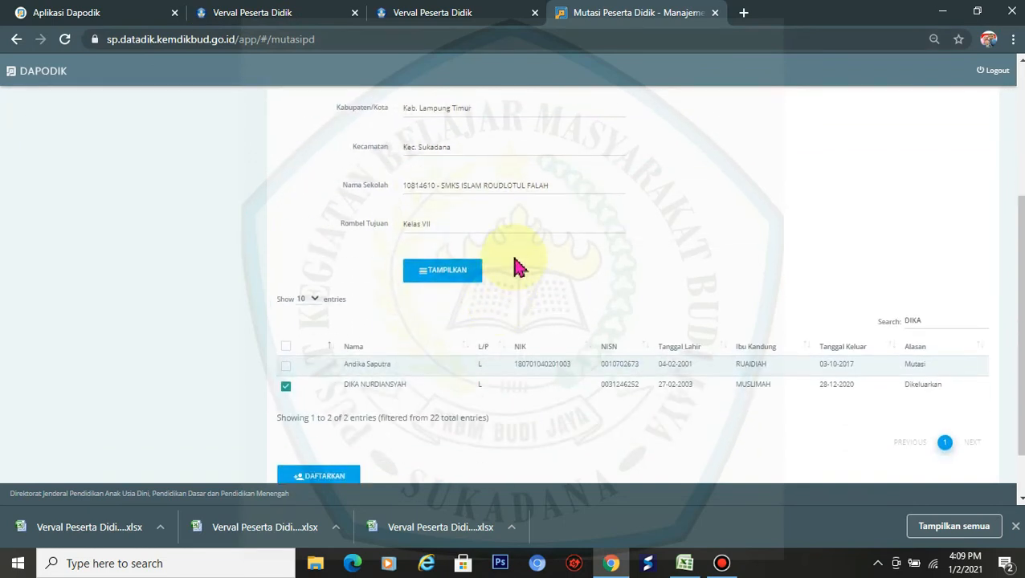
- Switch to Verval Peserta Didik and examine the school records for NISN uniqueness on the already open student profile
left_click(240, 12)
left_click(399, 13)
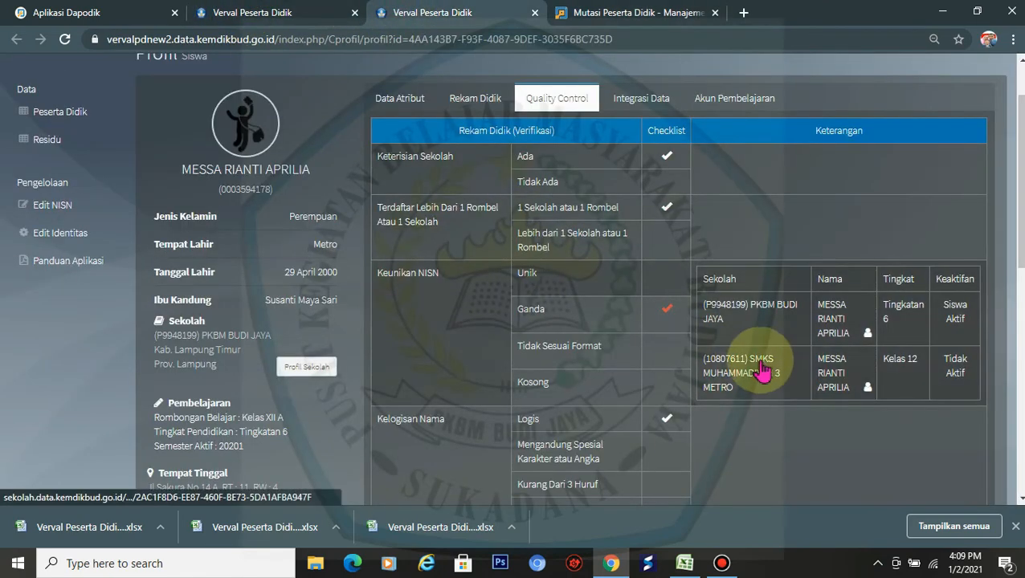
scroll(257, 194, "up", 1)
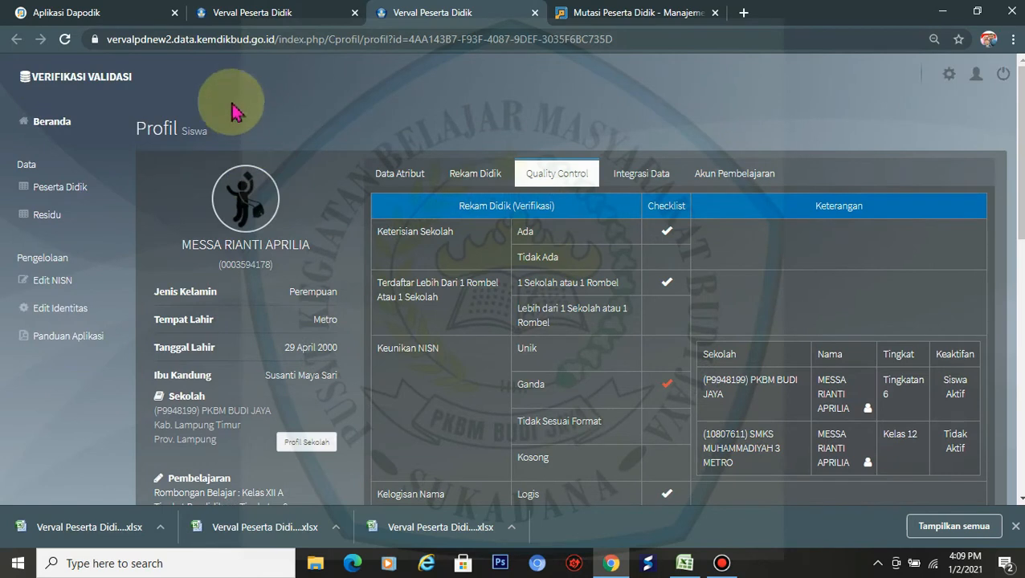
- Filter the residue list by the start of the transferring student's first name and open the Quality Control checks in that student's profile
left_click(221, 12)
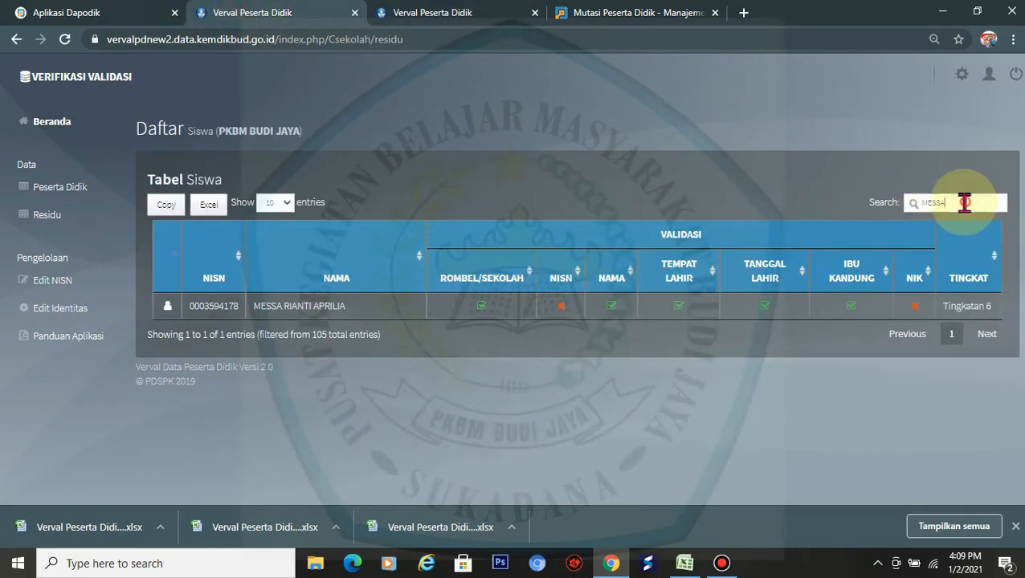
double_click(965, 203)
type("DIK")
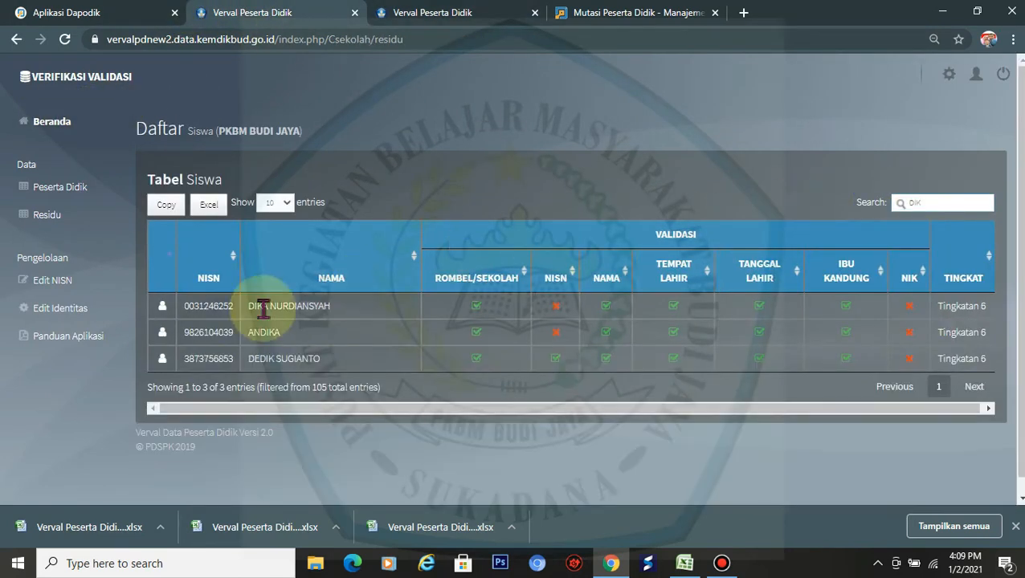
left_click(160, 308)
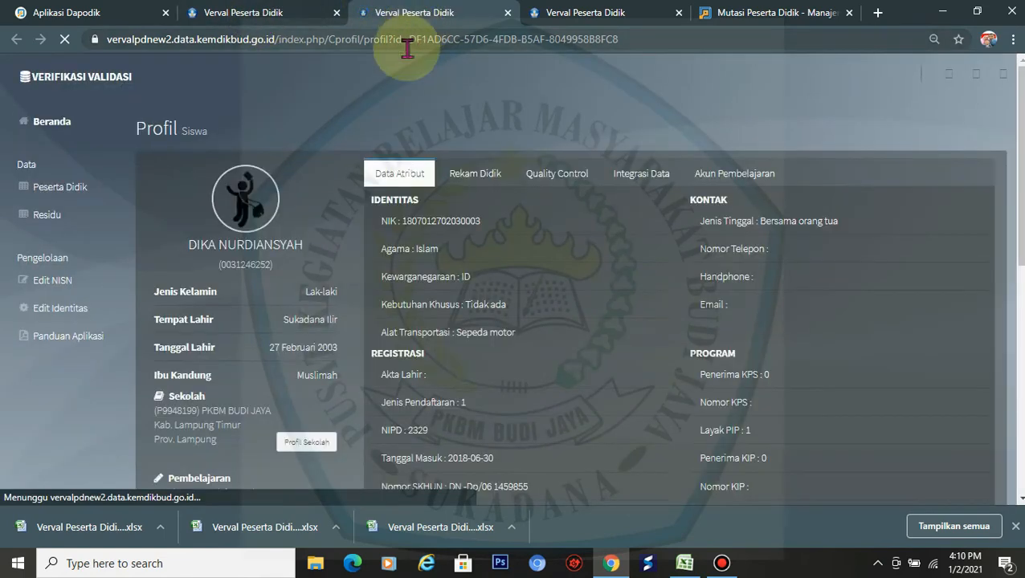
left_click(579, 183)
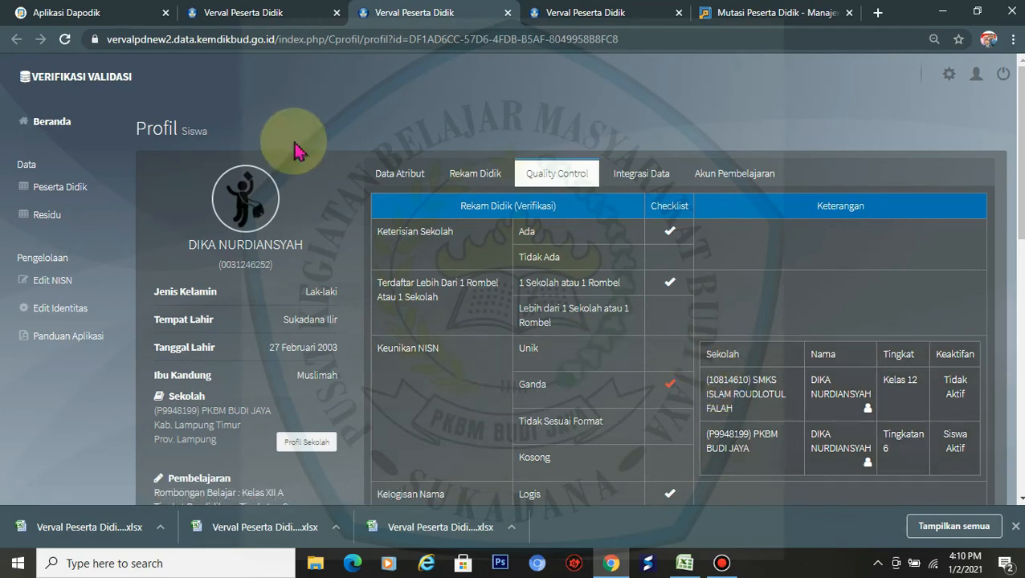
- Check the Validasi Lokal results in Aplikasi Dapodik and look through the Nama Sekolah options in the Mutasi Peserta Didik form
left_click(120, 16)
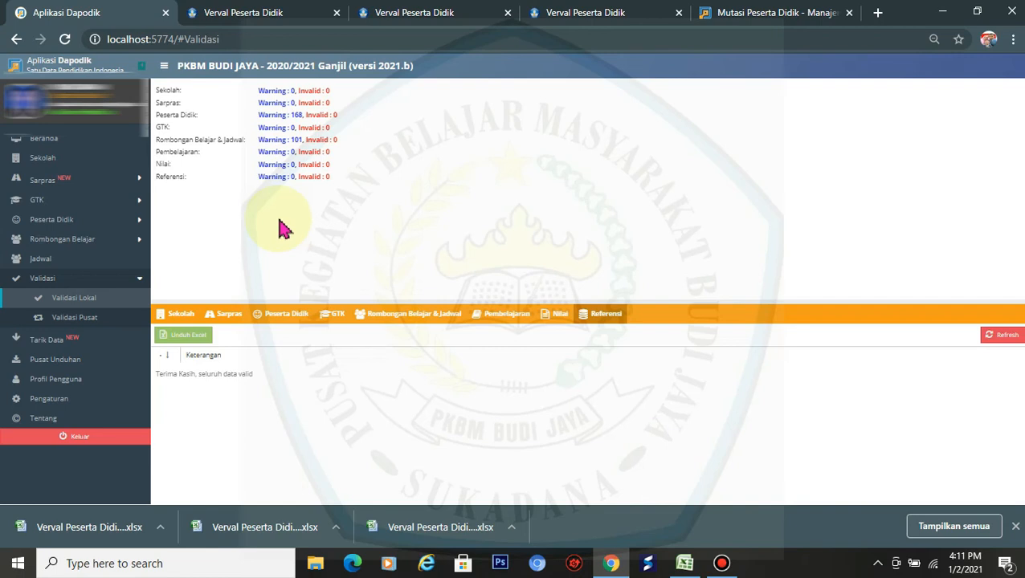
left_click(794, 11)
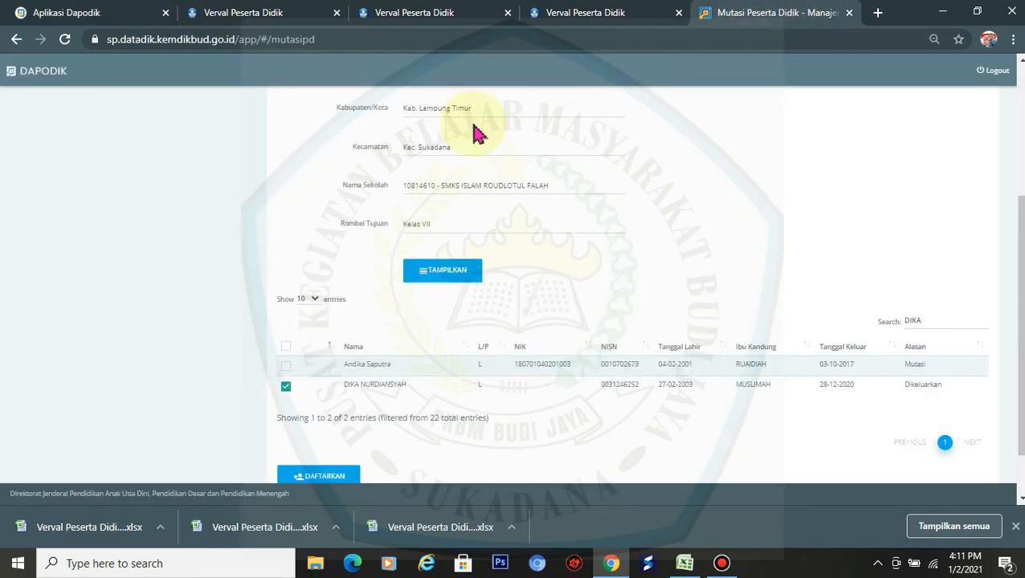
scroll(475, 235, "up", 3)
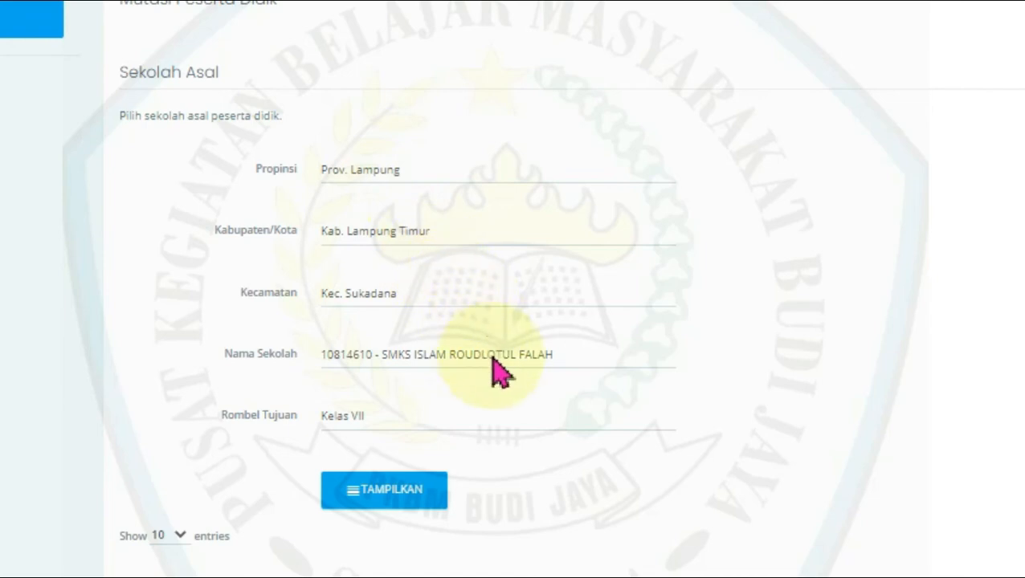
left_click(493, 360)
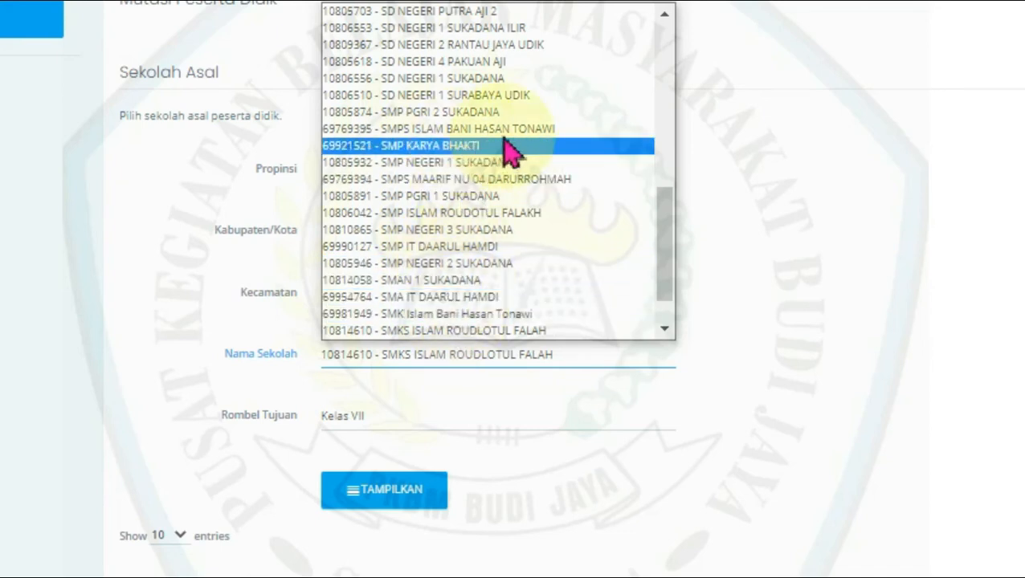
left_click(812, 179)
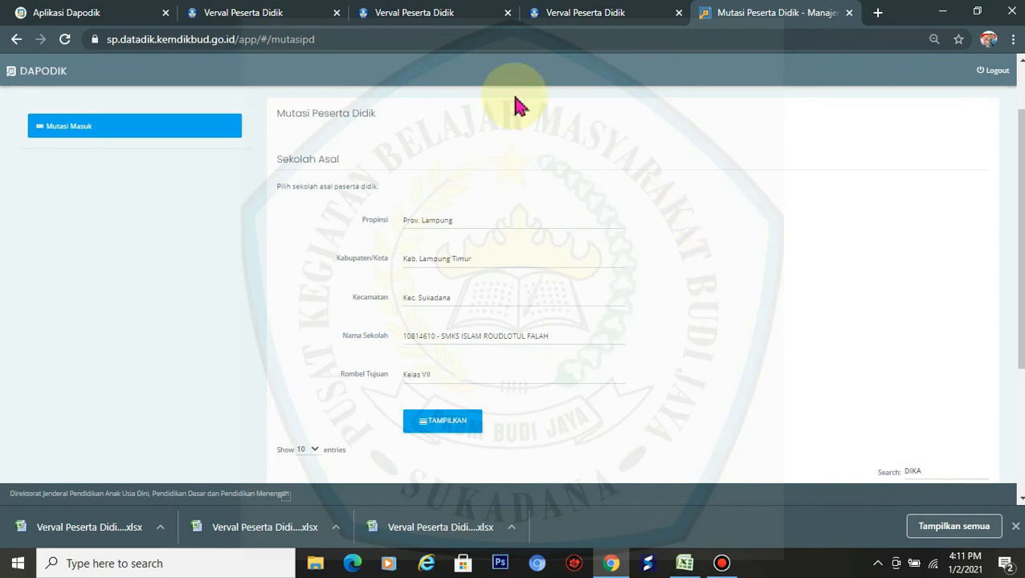
- Open Tarik Data in the local Aplikasi Dapodik and agree to continue with the data pull process
left_click(116, 13)
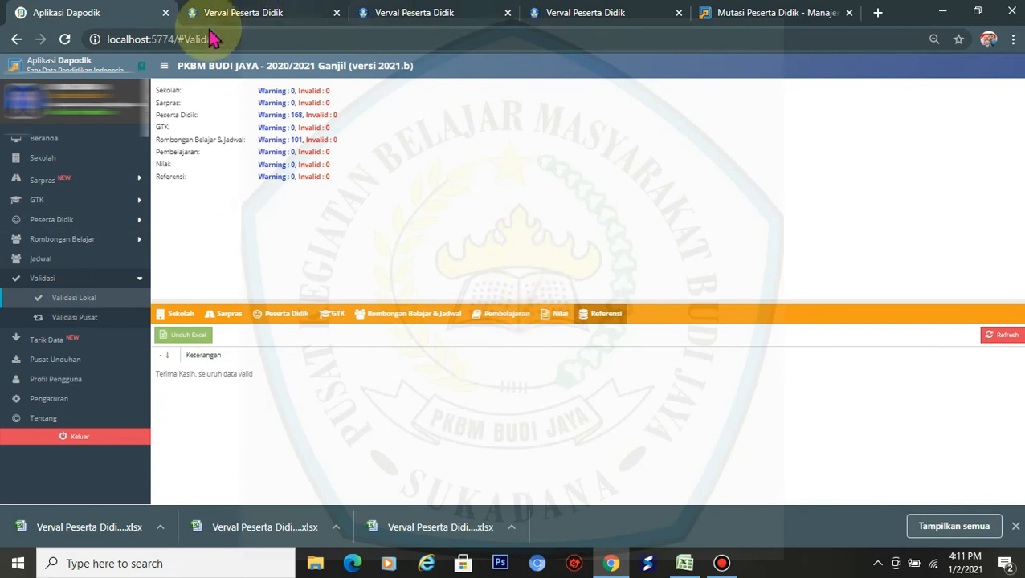
left_click(799, 16)
scroll(522, 379, "down", 3)
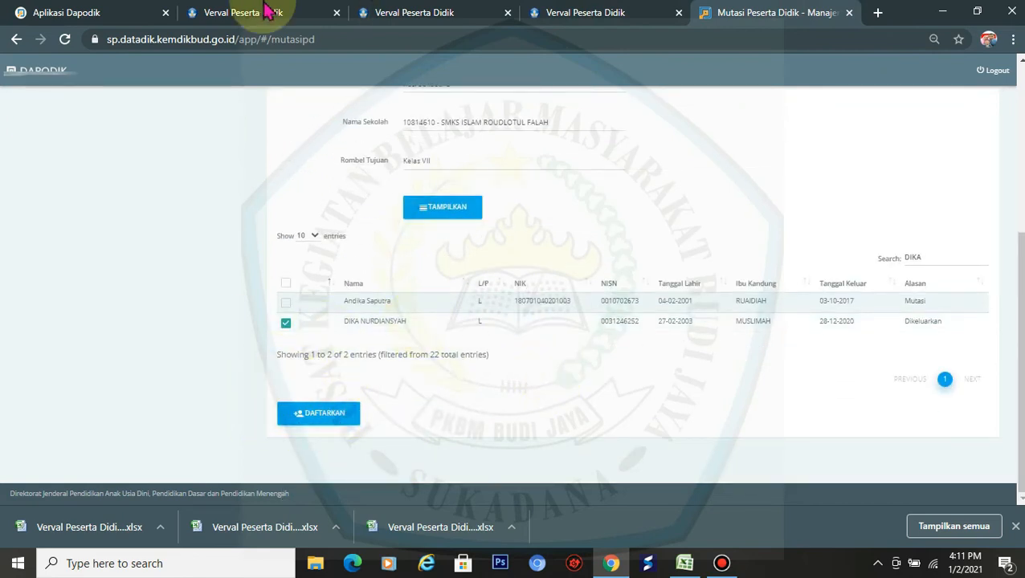
left_click(117, 13)
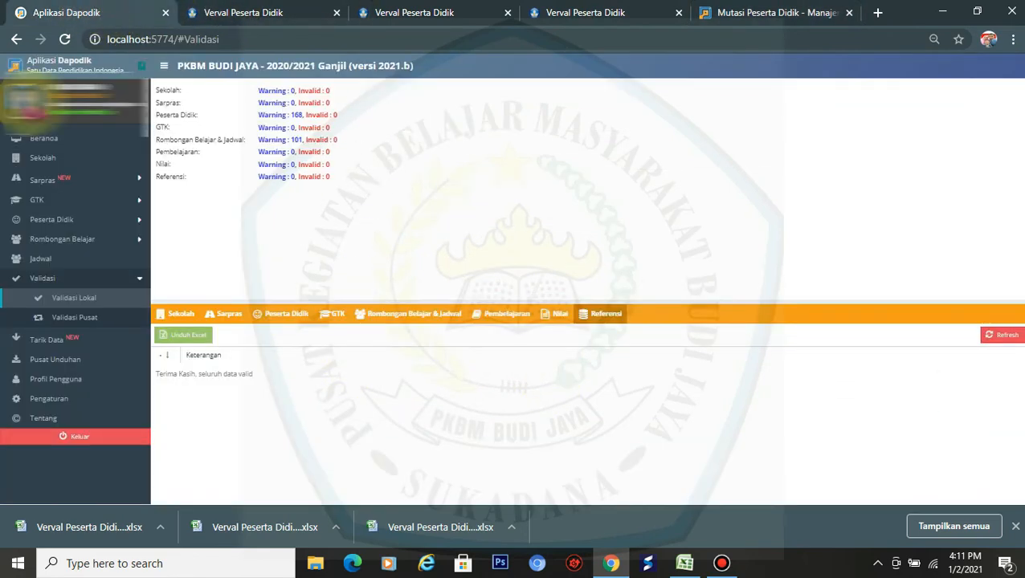
left_click(68, 347)
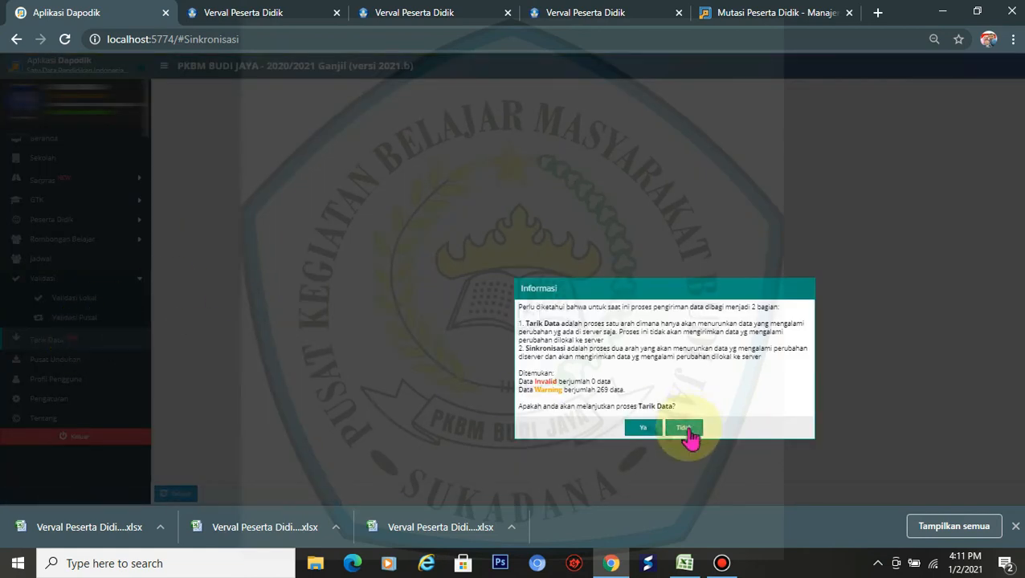
left_click(648, 428)
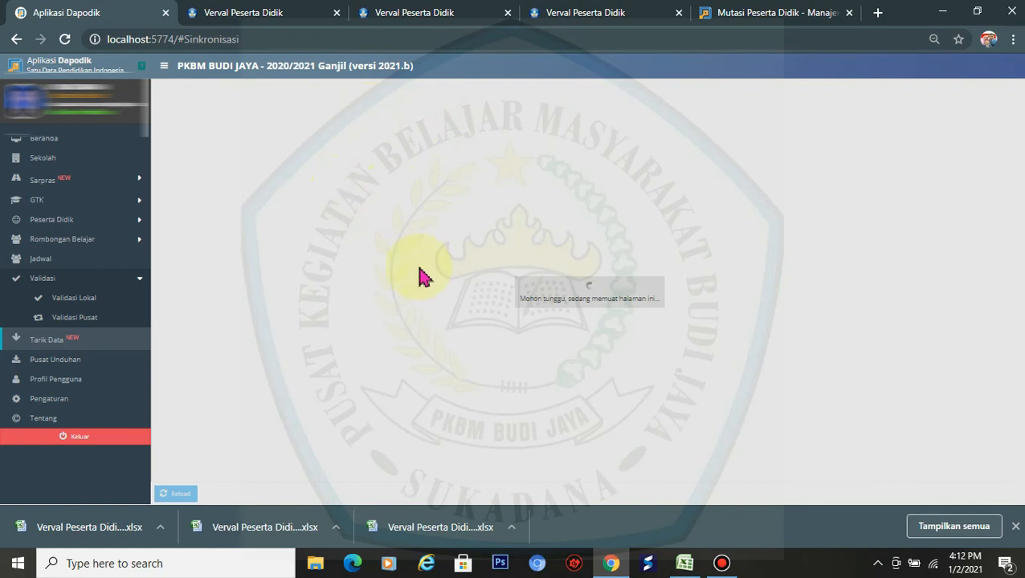
- Return to the Mutasi Peserta Didik form and inspect the origin school list down to its last entry without changing the school
left_click(722, 24)
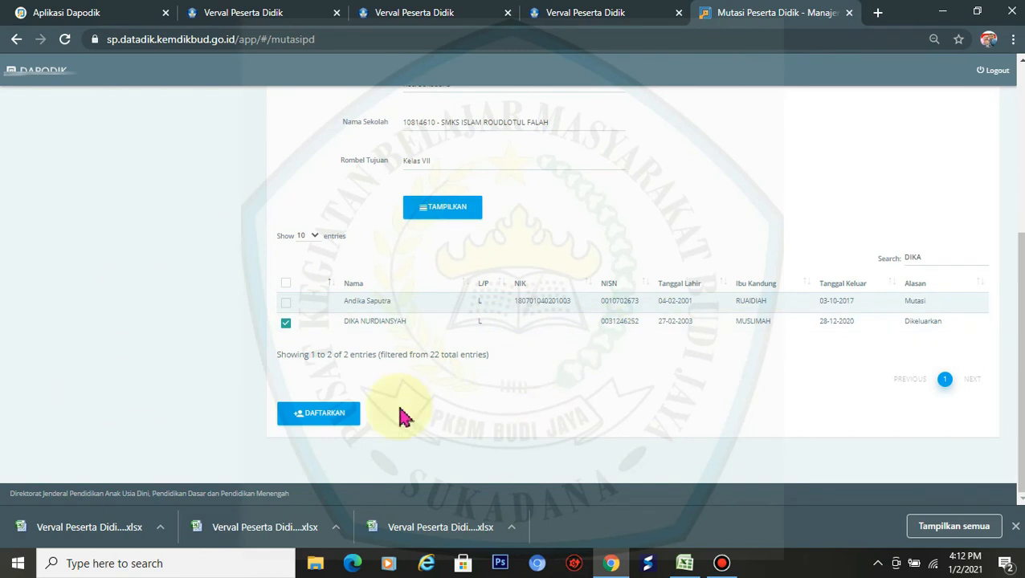
left_click(83, 16)
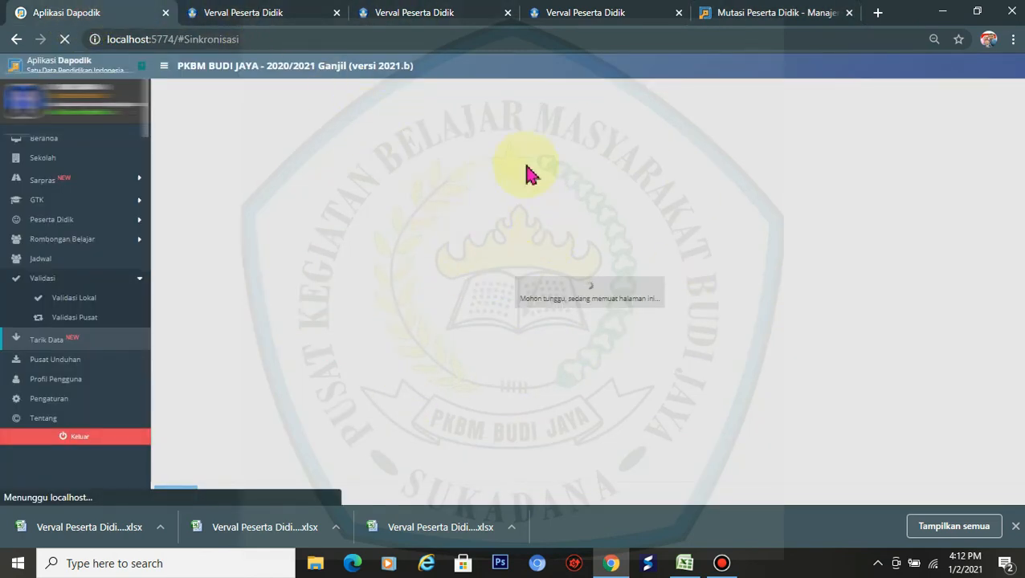
left_click(811, 18)
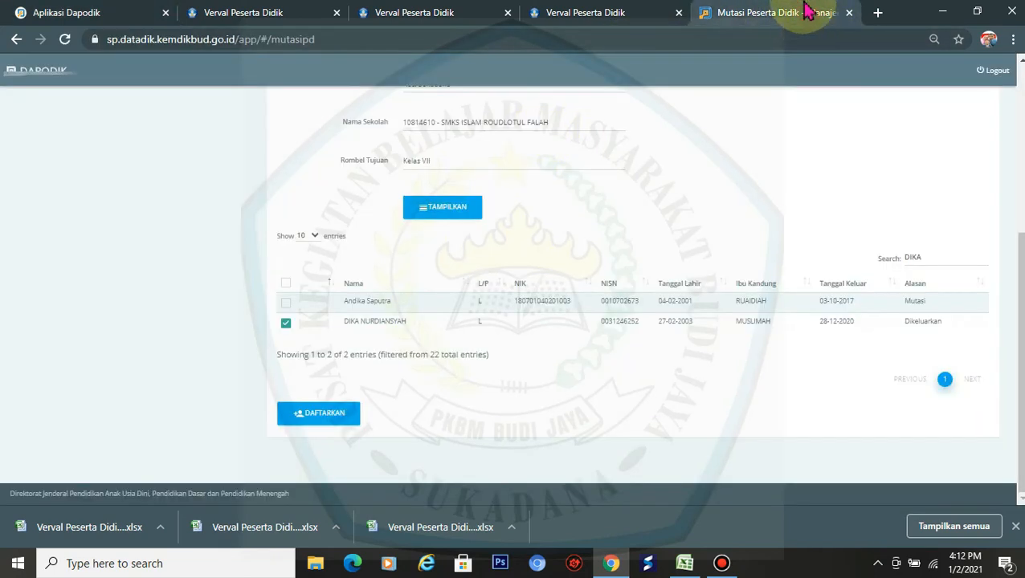
scroll(688, 234, "up", 5)
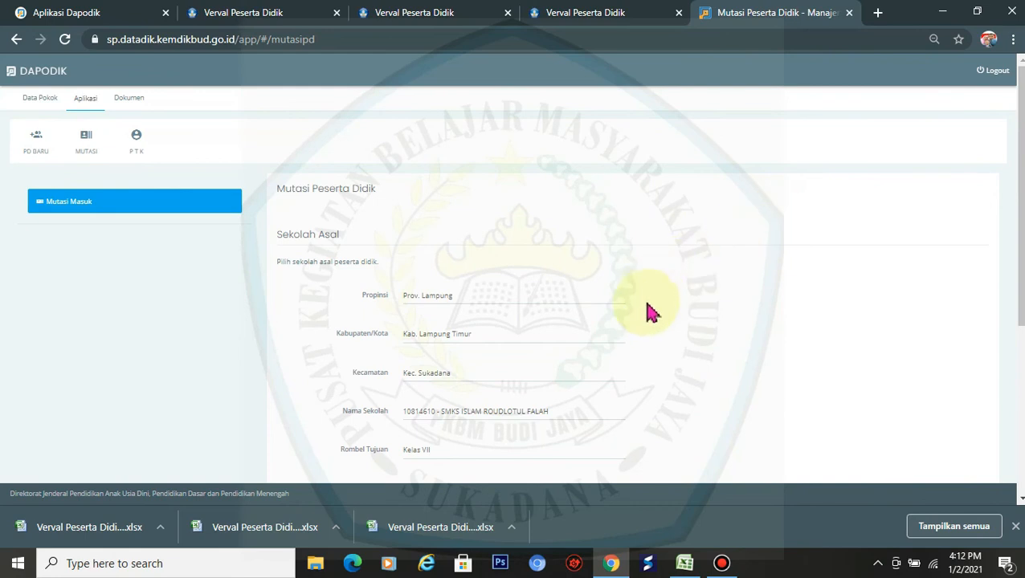
scroll(635, 317, "down", 1)
left_click(604, 343)
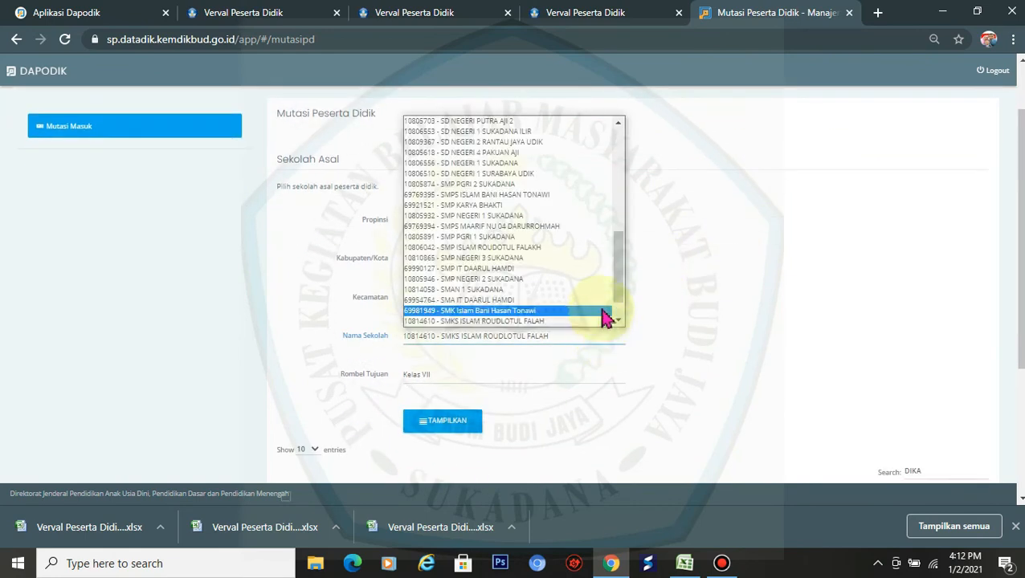
scroll(602, 316, "down", 2)
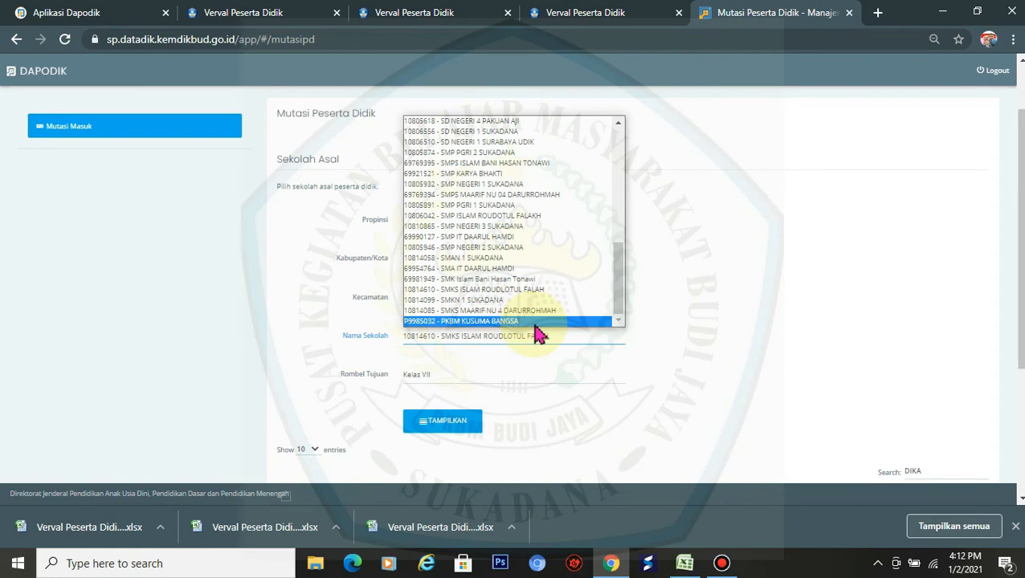
left_click(808, 256)
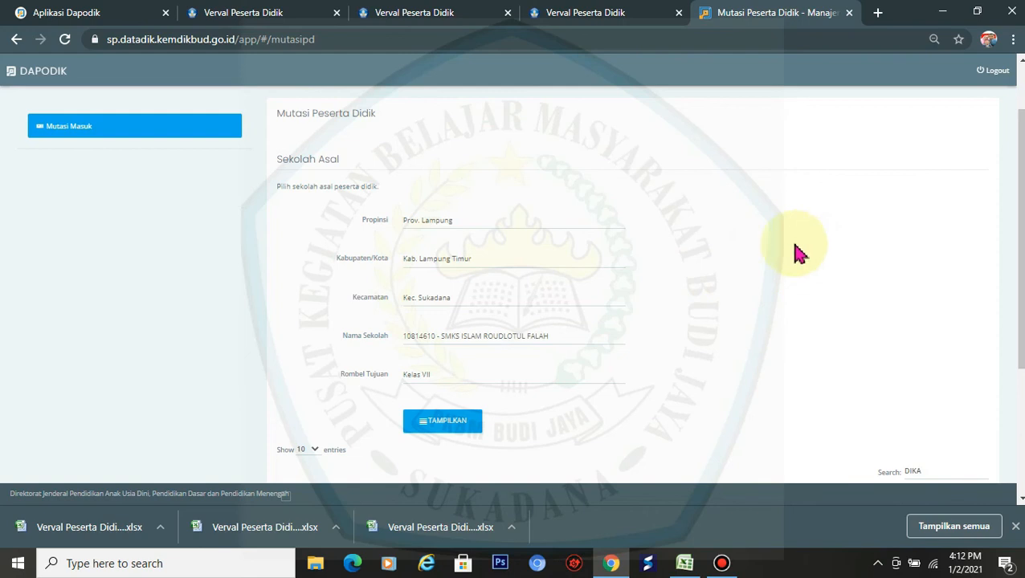
- Compare the student's class level at both schools in Verval Peserta Didik with the Rombel Tujuan in the Mutasi form
left_click(361, 12)
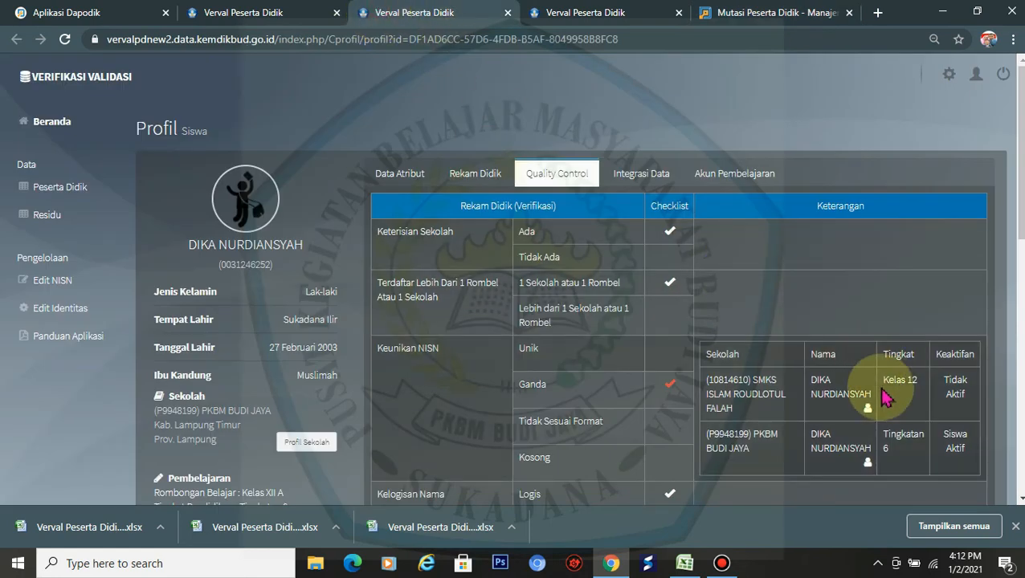
left_click(762, 16)
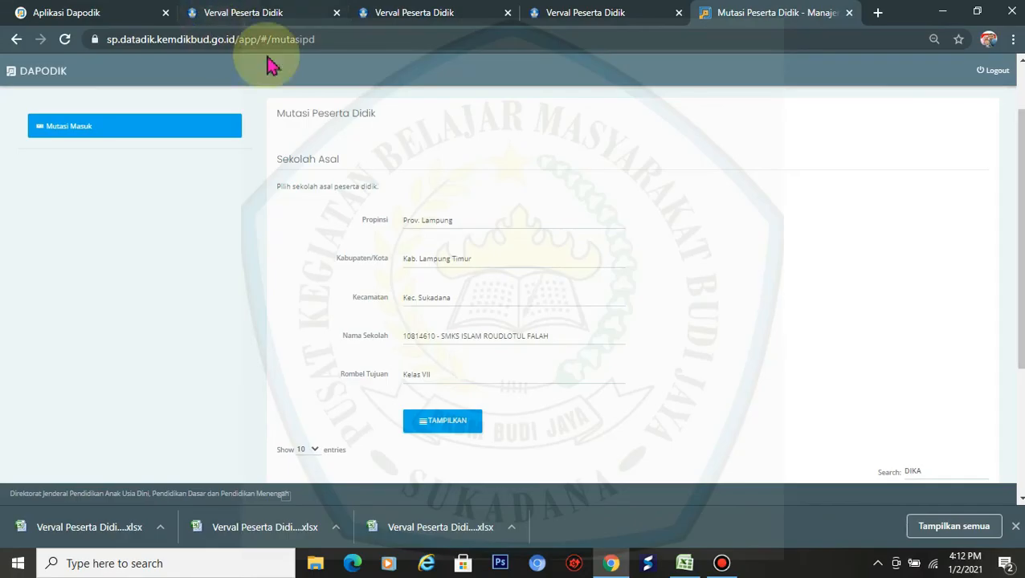
scroll(402, 143, "up", 2)
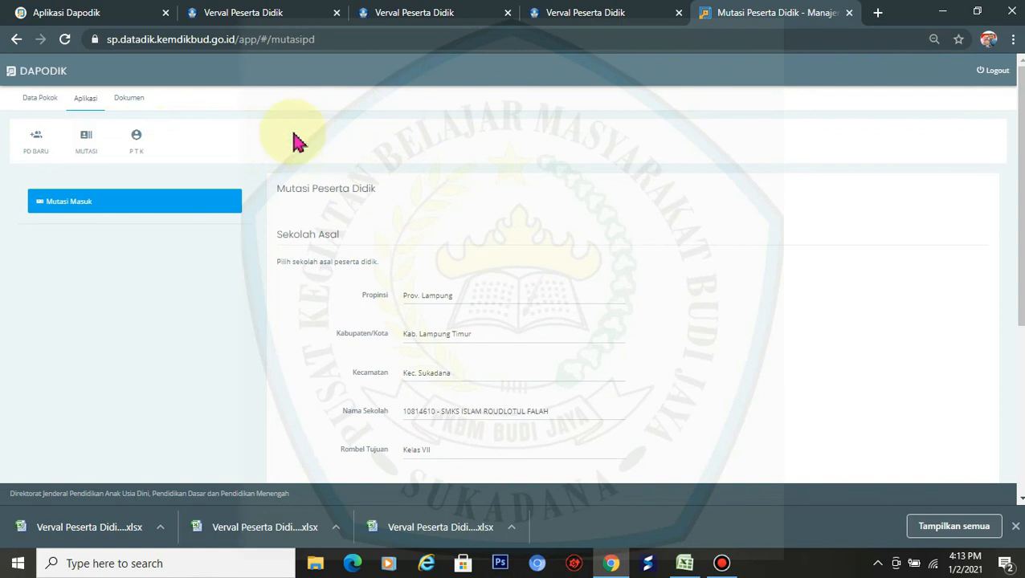
- Check the Tarik Data page in Aplikasi Dapodik and review the filtered student list and selection in the Mutasi form
left_click(117, 12)
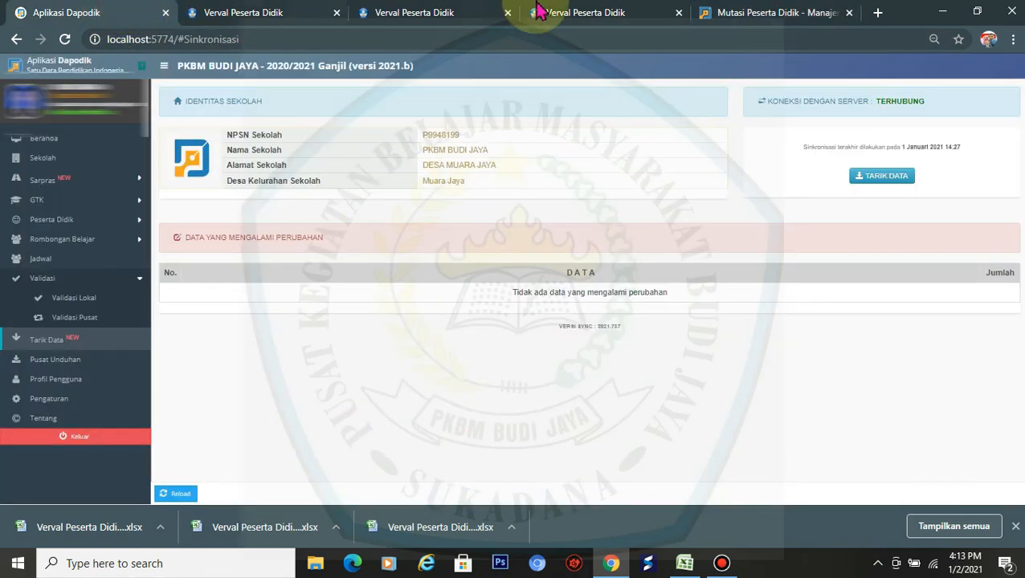
left_click(761, 12)
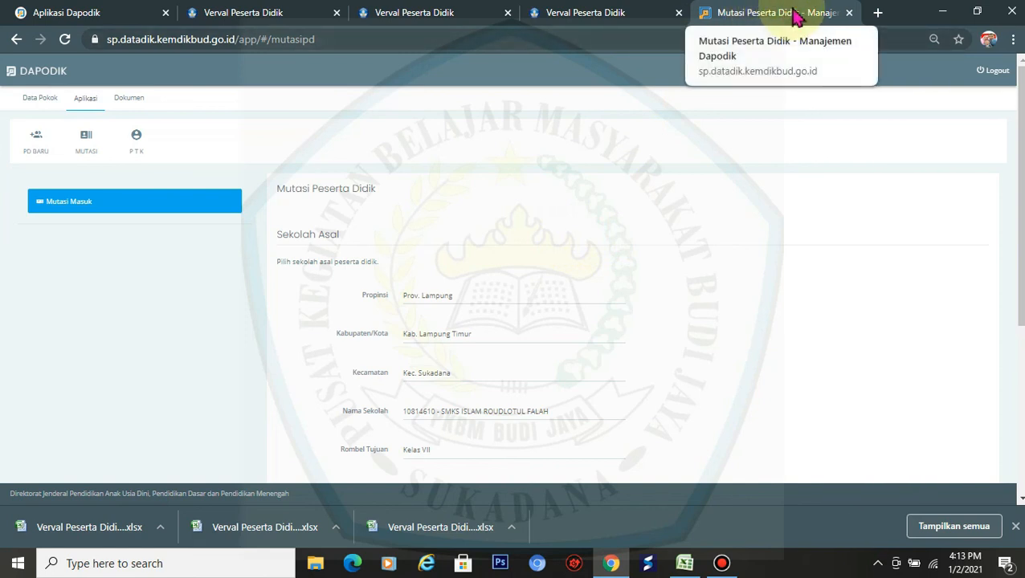
scroll(517, 314, "down", 1)
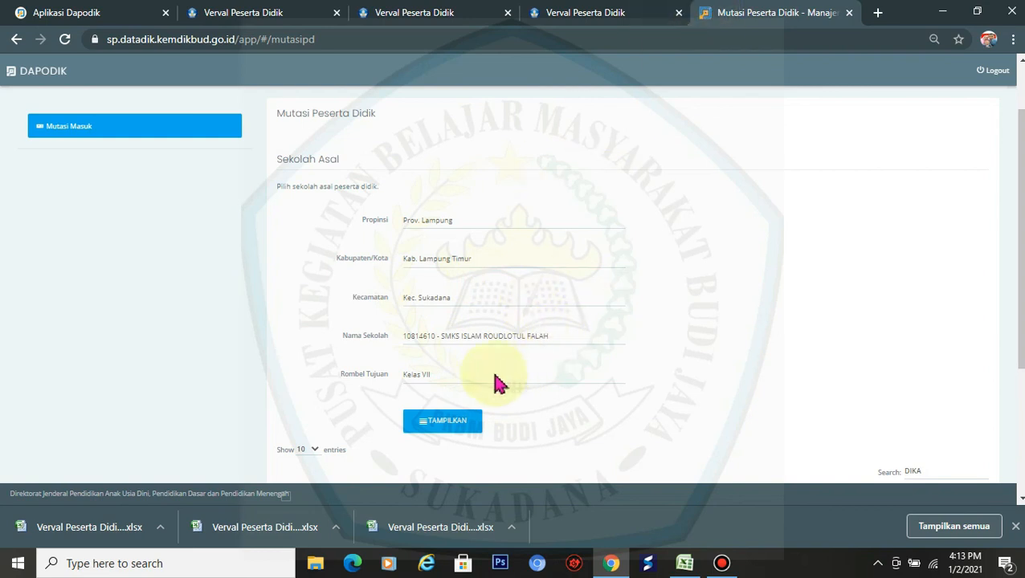
scroll(498, 384, "down", 1)
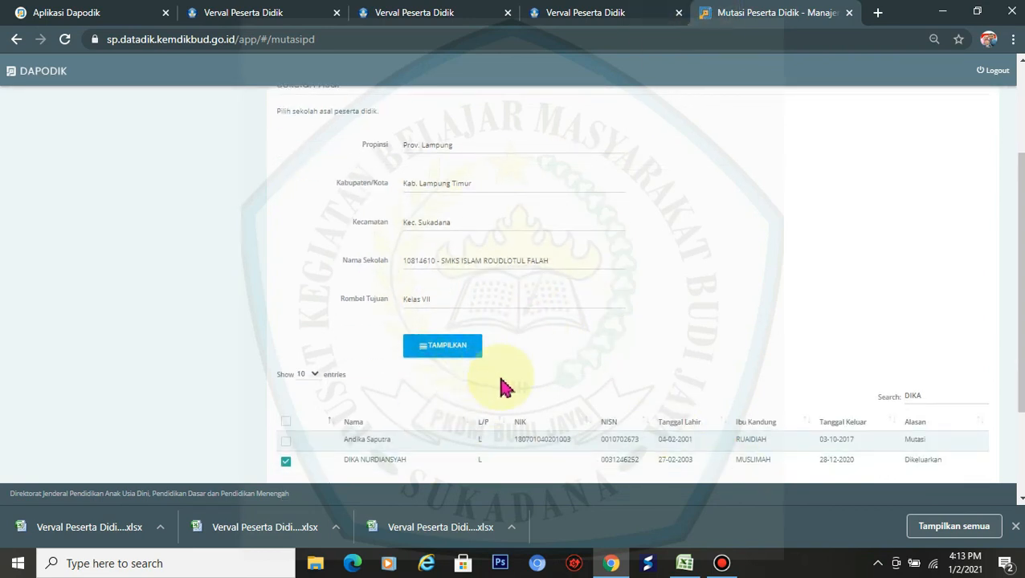
scroll(581, 394, "up", 1)
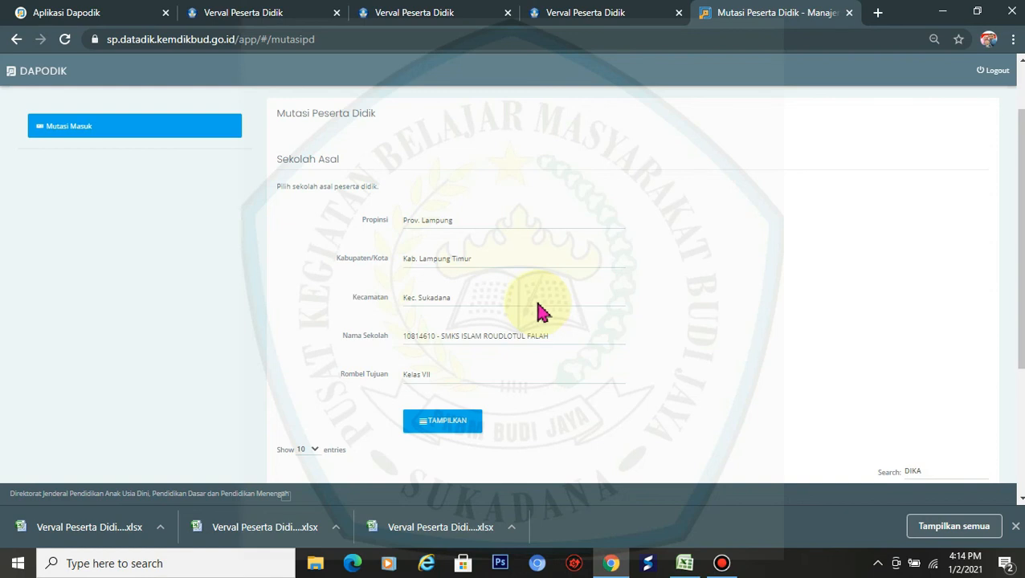
scroll(548, 405, "down", 2)
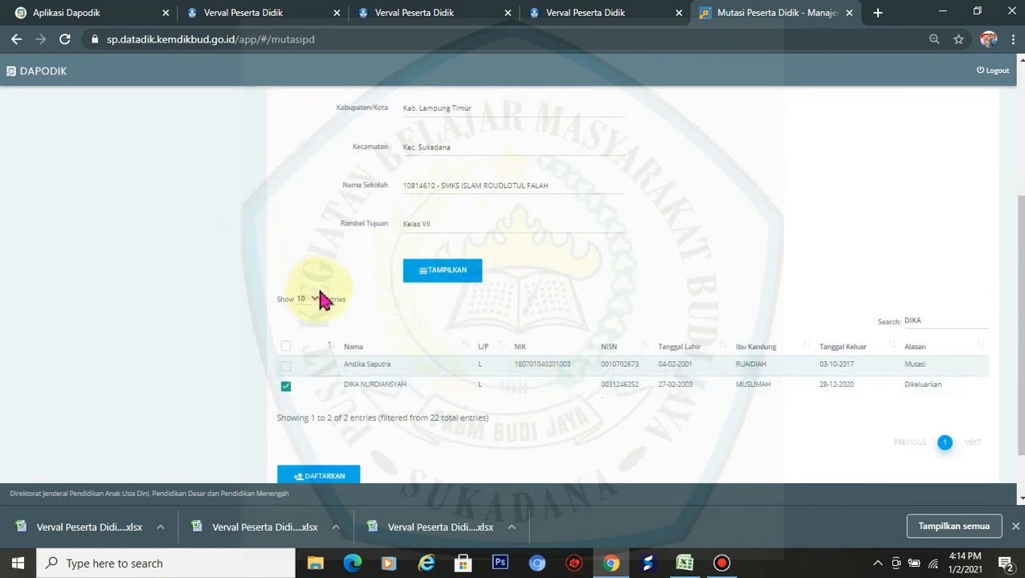